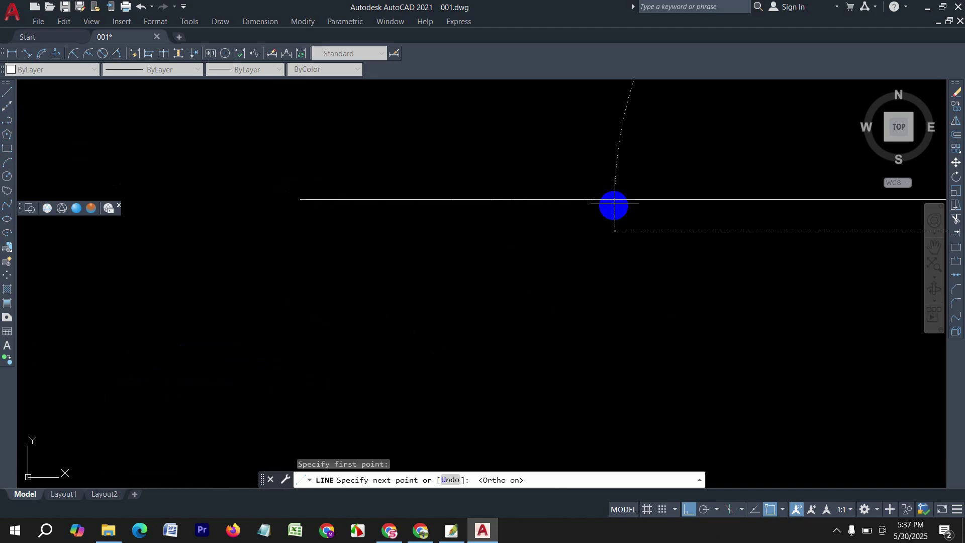
- Finish the horizontal line and draw a 26' vertical line downward from its left end
{"action": "left_click", "coordinate": [615, 204]}
{"action": "key", "text": "Return"}
{"action": "key", "text": "Return"}
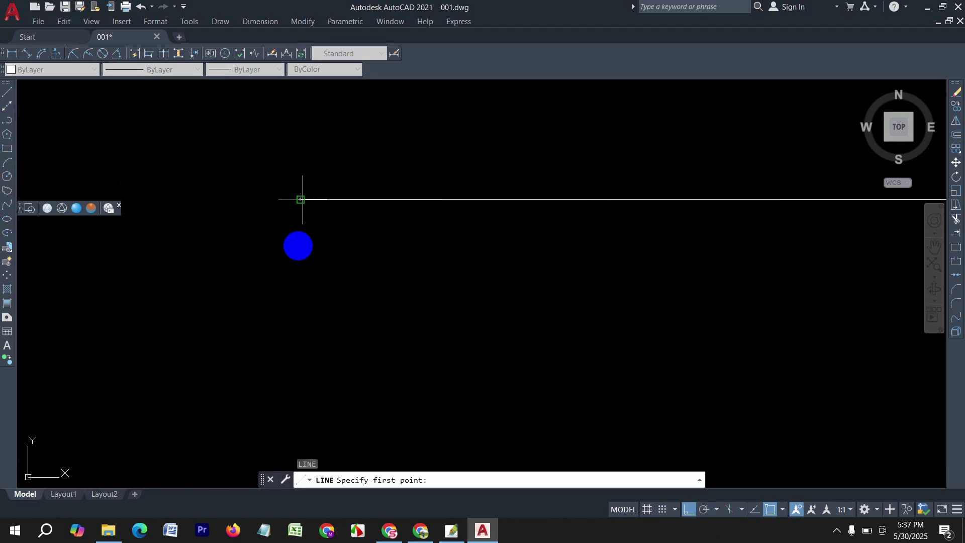
{"action": "left_click", "coordinate": [301, 200]}
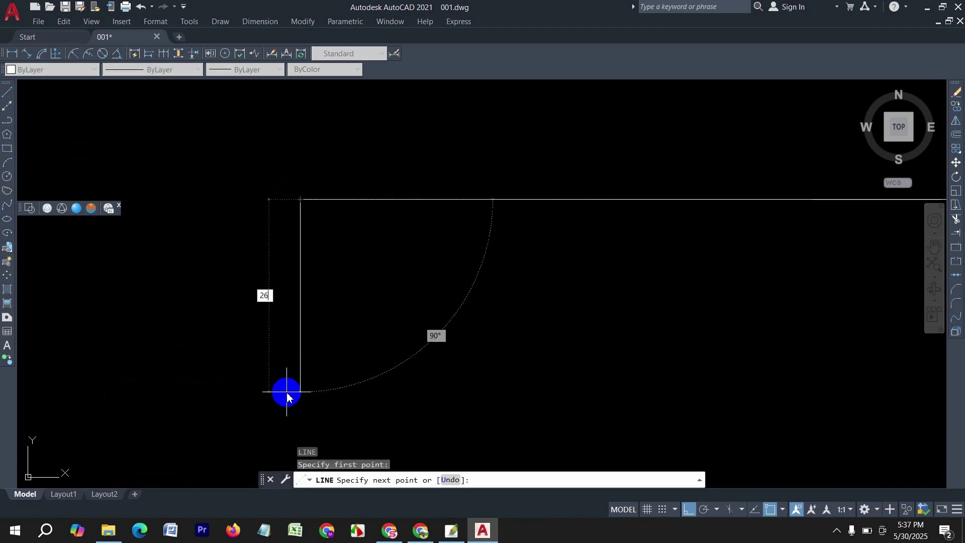
{"action": "type", "text": "26'"}
{"action": "key", "text": "Return"}
{"action": "key", "text": "Return"}
- Offset the left vertical line and the top horizontal line 5" inward to form the outer walls
{"action": "scroll", "coordinate": [201, 174], "scroll_direction": "down", "scroll_amount": 5}
{"action": "scroll", "coordinate": [257, 182], "scroll_direction": "up", "scroll_amount": 5}
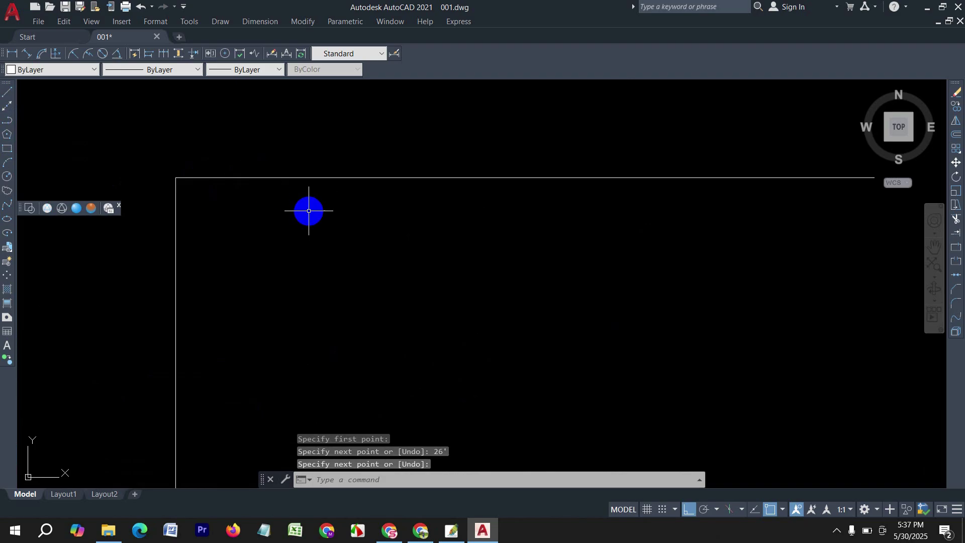
{"action": "type", "text": "o"}
{"action": "key", "text": "Return"}
{"action": "type", "text": "5"}
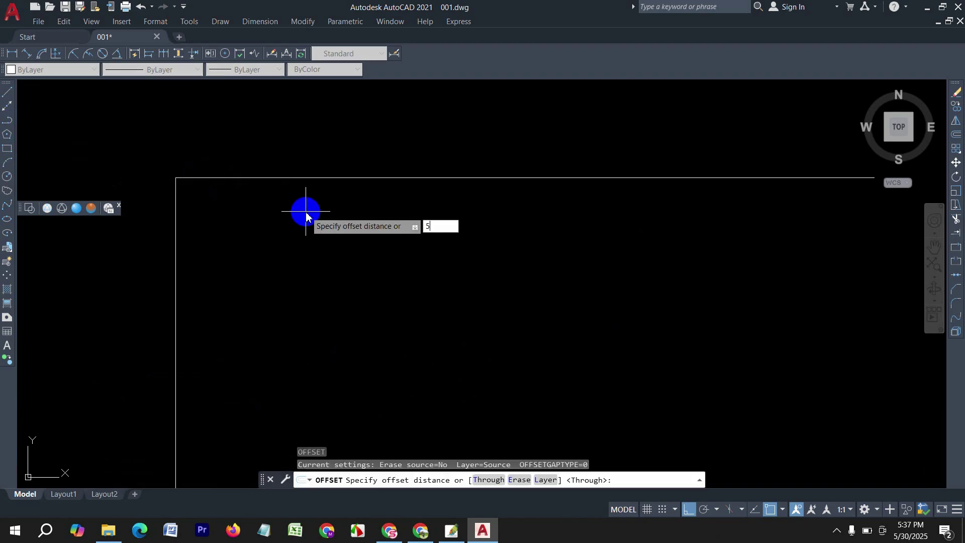
{"action": "key", "text": "Return"}
{"action": "left_click", "coordinate": [177, 232]}
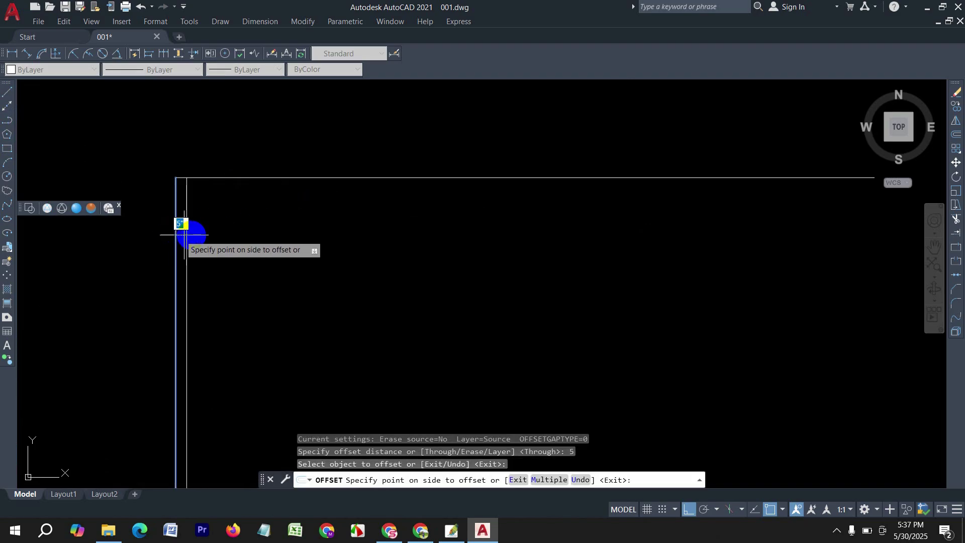
{"action": "left_click", "coordinate": [191, 225]}
{"action": "left_click", "coordinate": [237, 177]}
{"action": "left_click", "coordinate": [275, 289]}
{"action": "key", "text": "Return"}
- Offset the left wall's inner line 12' to the right for the first room
{"action": "type", "text": "o"}
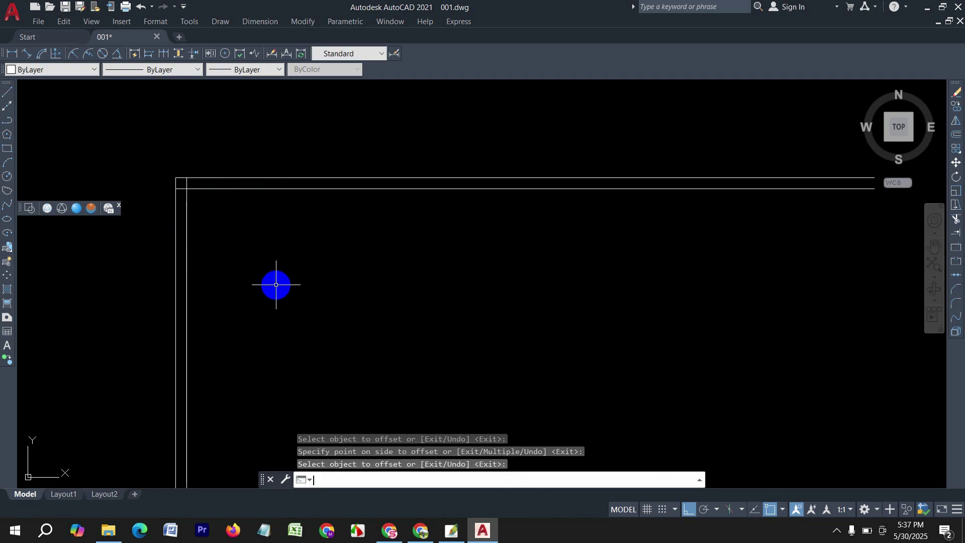
{"action": "key", "text": "Return"}
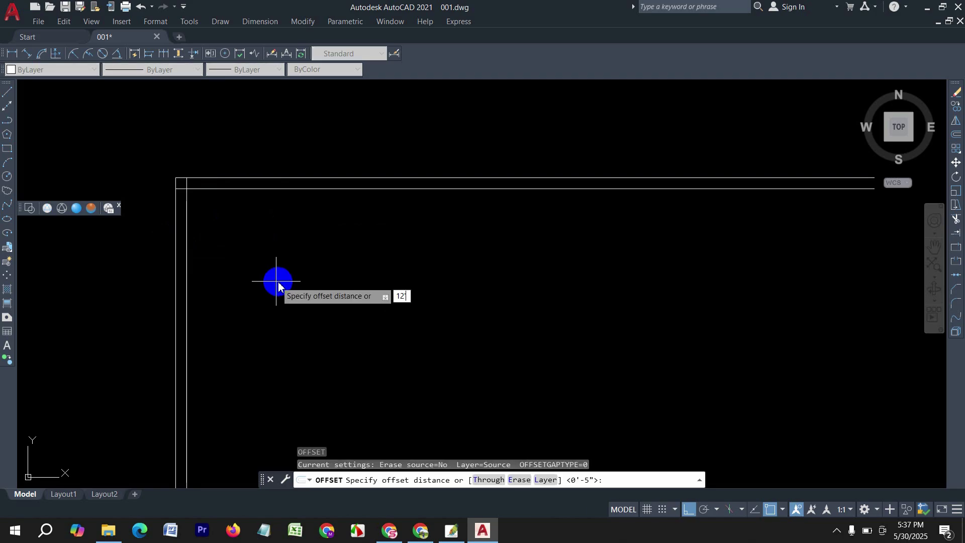
{"action": "key", "text": "Return"}
{"action": "left_click", "coordinate": [187, 247]}
{"action": "left_click", "coordinate": [190, 243]}
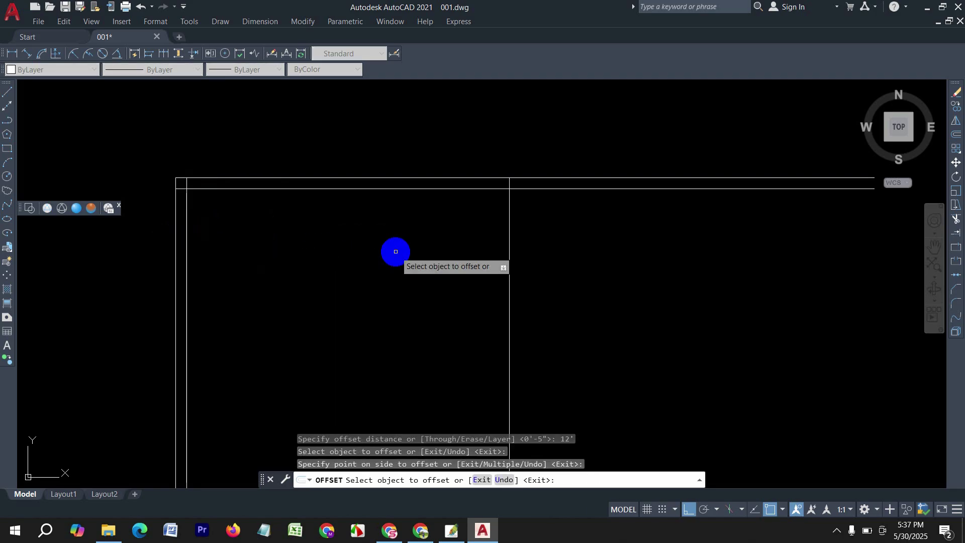
{"action": "key", "text": "Return"}
- Offset the new vertical line 5" to the right to complete the middle partition wall
{"action": "key", "text": "Return"}
{"action": "type", "text": "5"}
{"action": "key", "text": "Return"}
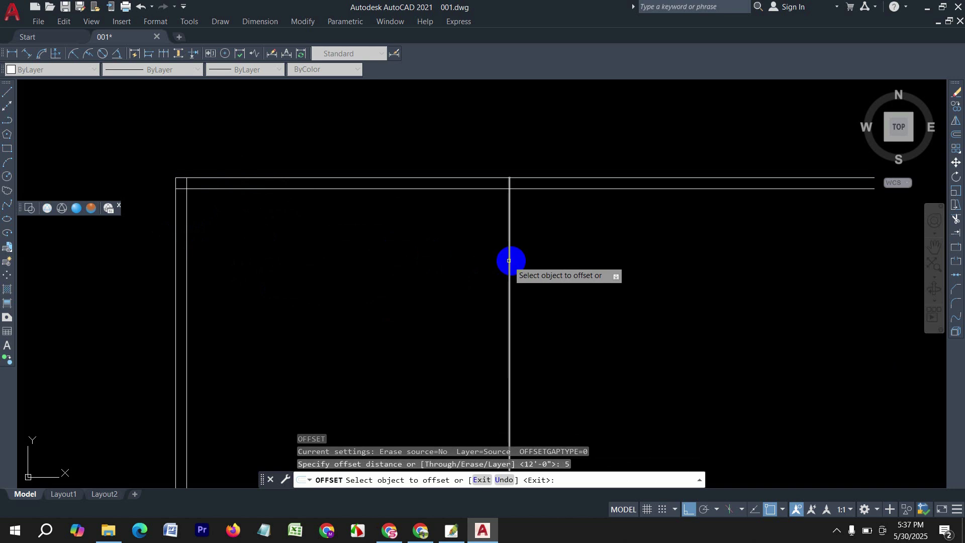
{"action": "left_click", "coordinate": [523, 257]}
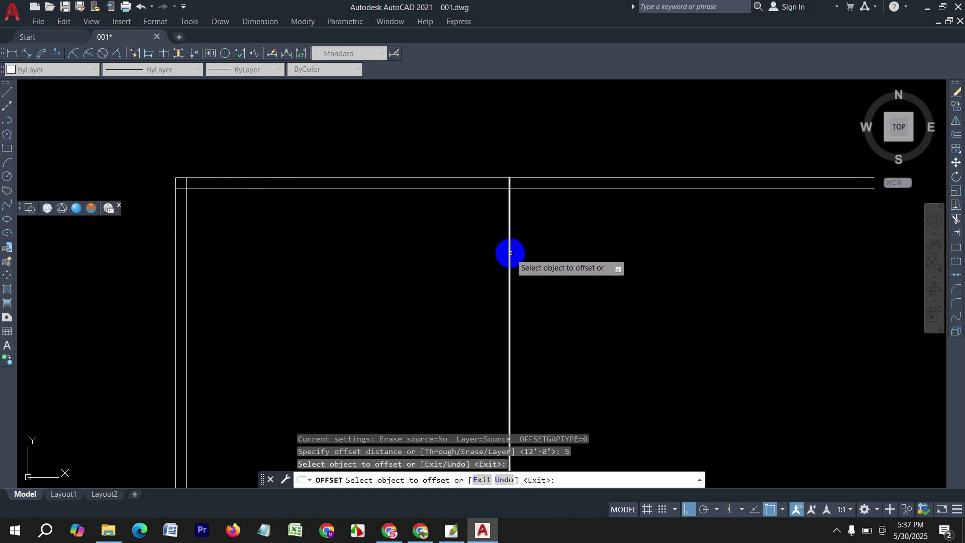
{"action": "left_click", "coordinate": [509, 254]}
{"action": "left_click", "coordinate": [629, 261]}
{"action": "middle_click_drag", "start_coordinate": [620, 269], "coordinate": [517, 277]}
{"action": "key", "text": "Return"}
- Offset the partition wall's right line 12' to the right for the second room
{"action": "key", "text": "Return"}
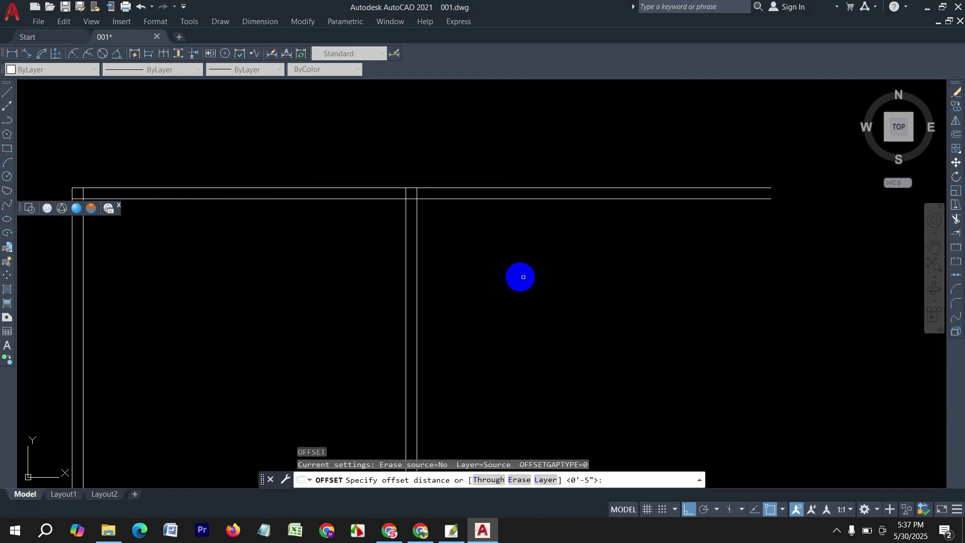
{"action": "type", "text": "12'"}
{"action": "key", "text": "Return"}
{"action": "left_click", "coordinate": [418, 268]}
{"action": "left_click", "coordinate": [689, 270]}
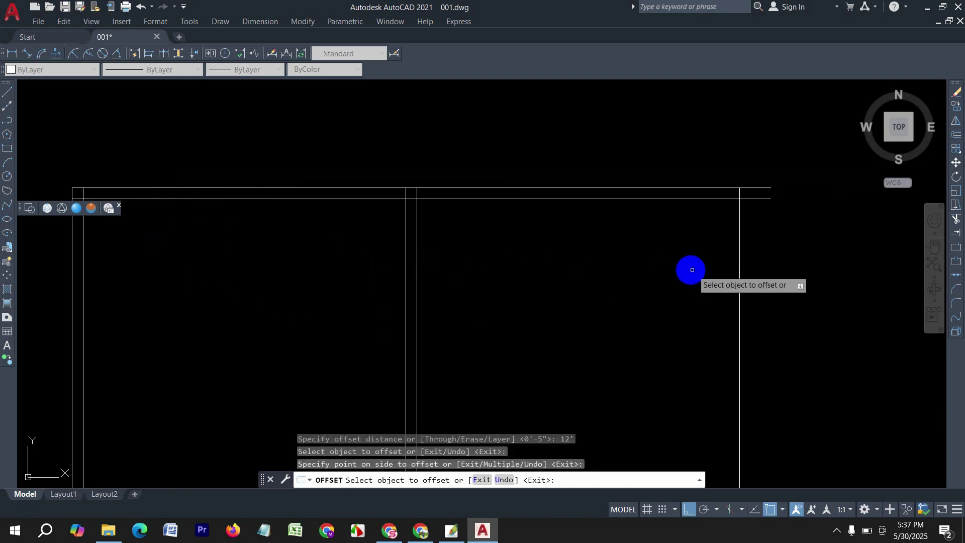
{"action": "key", "text": "Return"}
- Offset the rightmost vertical line 5" to the right to form the right outer wall
{"action": "key", "text": "Return"}
{"action": "type", "text": "5"}
{"action": "key", "text": "Return"}
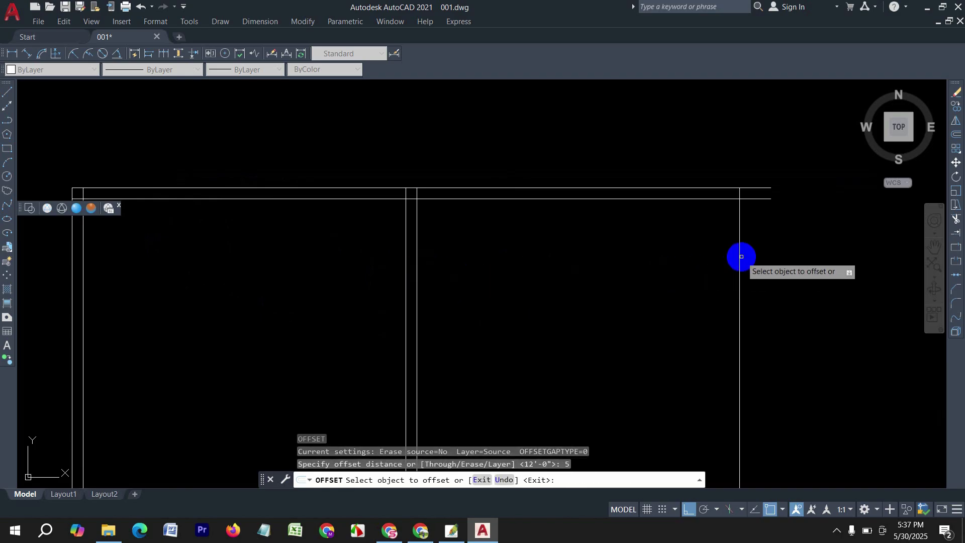
{"action": "left_click", "coordinate": [749, 253]}
{"action": "left_click", "coordinate": [740, 258]}
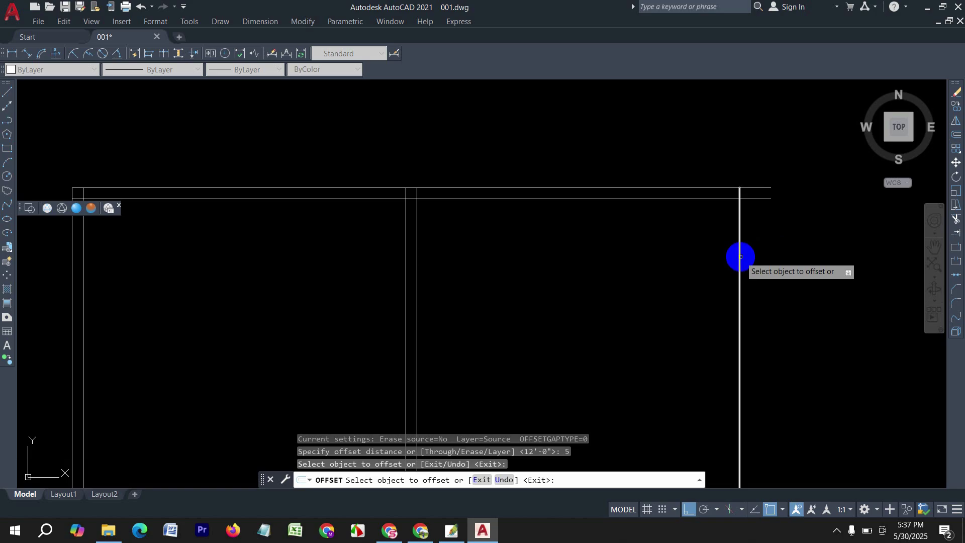
{"action": "left_click", "coordinate": [776, 259]}
{"action": "key", "text": "Escape"}
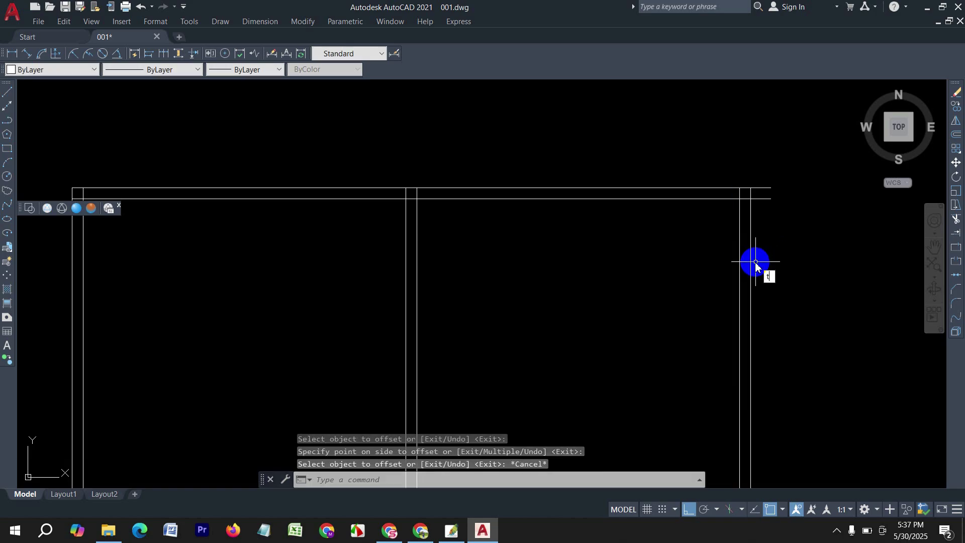
- Trim the ends of the two top wall lines that extend past the right outer wall
{"action": "type", "text": "tr"}
{"action": "key", "text": "Return"}
{"action": "left_click_drag", "start_coordinate": [769, 242], "coordinate": [754, 166]}
{"action": "scroll", "coordinate": [525, 243], "scroll_direction": "down", "scroll_amount": 2}
{"action": "key", "text": "Escape"}
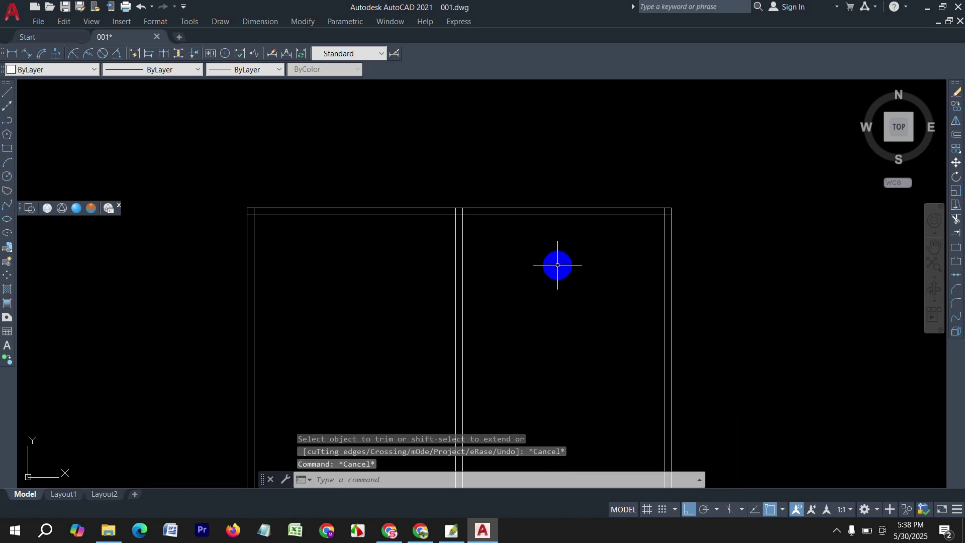
- Offset the top wall's inner line 12' downward across both rooms
{"action": "type", "text": "o"}
{"action": "key", "text": "Return"}
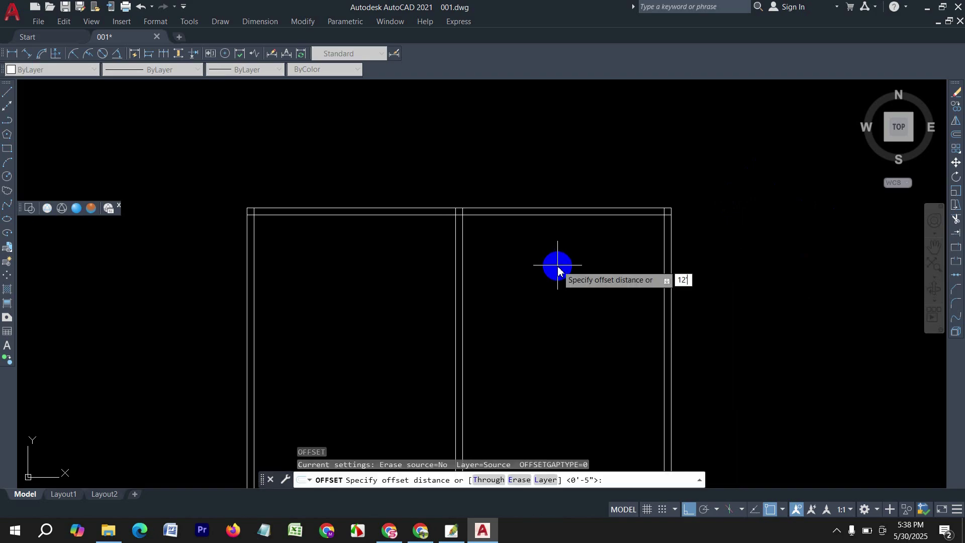
{"action": "key", "text": "Return"}
{"action": "left_click", "coordinate": [539, 216]}
{"action": "left_click", "coordinate": [543, 316]}
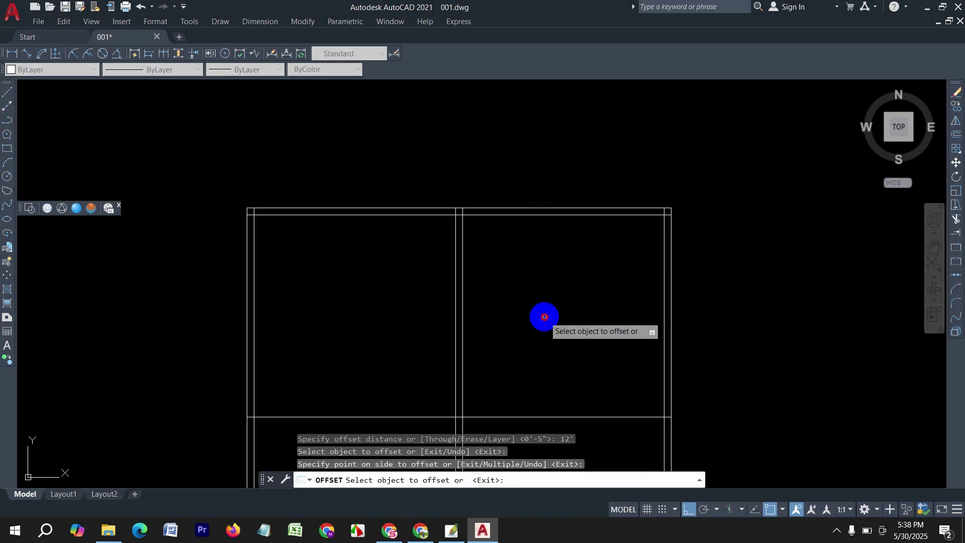
{"action": "key", "text": "Return"}
- Offset the lower horizontal line 5" downward to form the bottom wall
{"action": "type", "text": "o"}
{"action": "key", "text": "Return"}
{"action": "key", "text": "Return"}
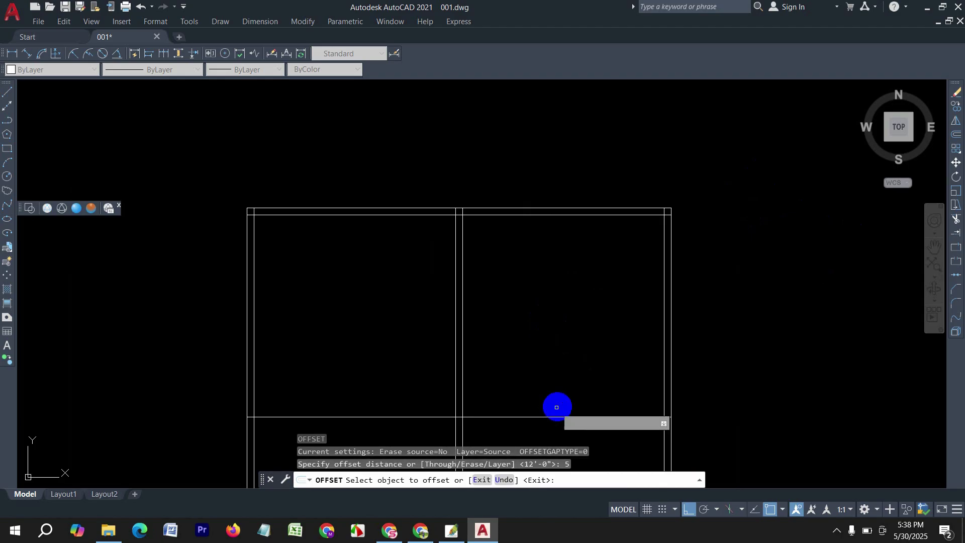
{"action": "middle_click_drag", "start_coordinate": [556, 403], "coordinate": [547, 315]}
{"action": "left_click", "coordinate": [537, 329]}
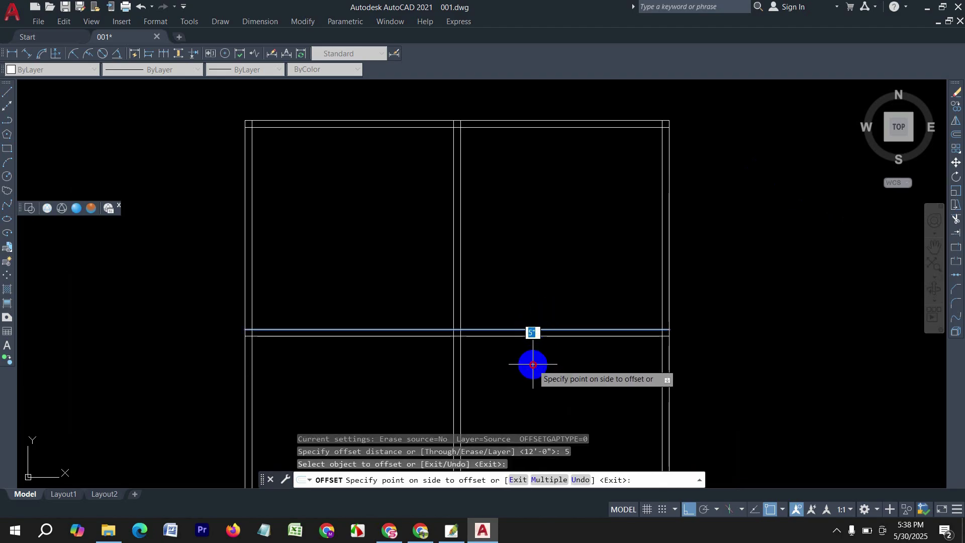
{"action": "left_click", "coordinate": [545, 354]}
{"action": "key", "text": "Escape"}
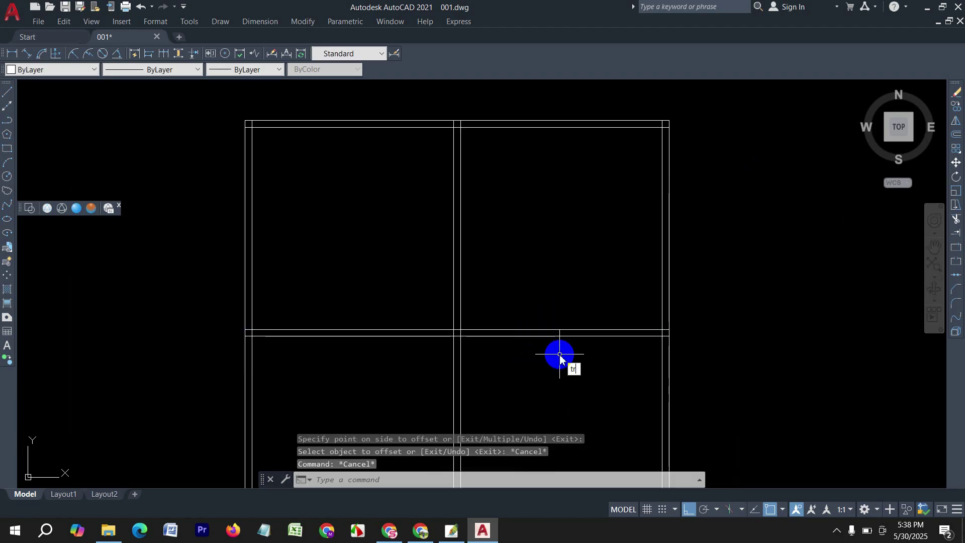
- Trim all vertical wall lines that extend below the bottom wall
{"action": "type", "text": "tr"}
{"action": "key", "text": "Return"}
{"action": "left_click_drag", "start_coordinate": [732, 373], "coordinate": [204, 383]}
{"action": "key", "text": "Escape"}
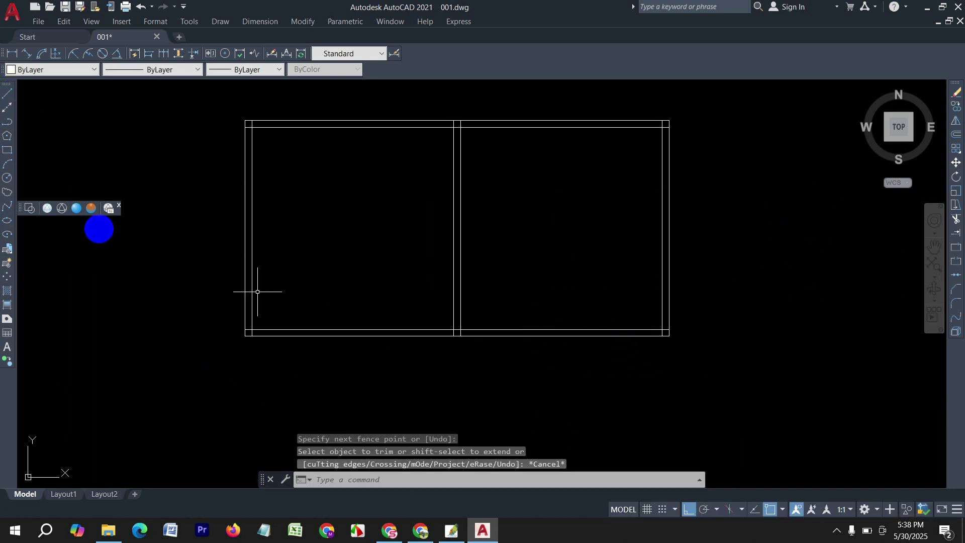
- Try marking a point 3'4" left of the partition with a short line across the bottom wall, and delete that short line
{"action": "left_click", "coordinate": [7, 94]}
{"action": "scroll", "coordinate": [455, 336], "scroll_direction": "up", "scroll_amount": 2}
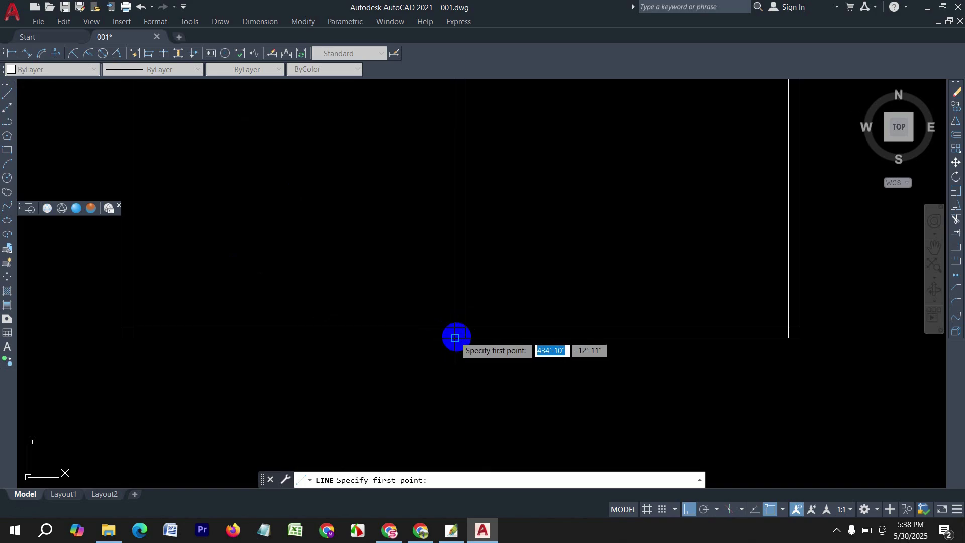
{"action": "left_click", "coordinate": [454, 338]}
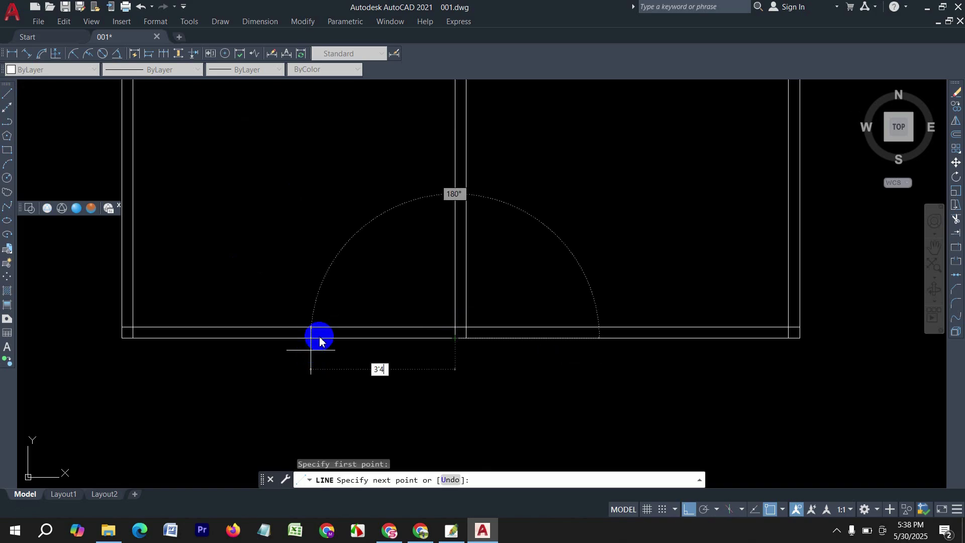
{"action": "type", "text": "3'4"}
{"action": "key", "text": "Return"}
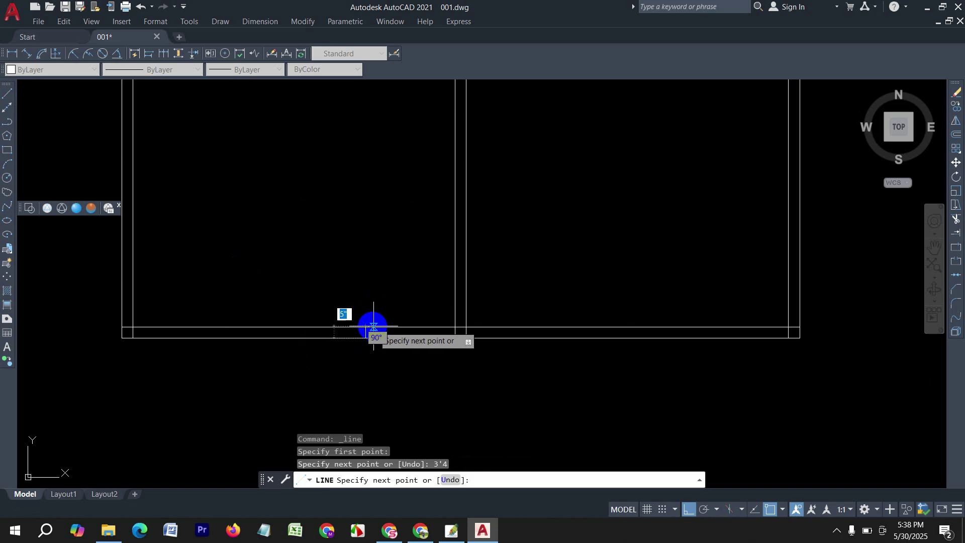
{"action": "left_click", "coordinate": [370, 326]}
{"action": "key", "text": "Return"}
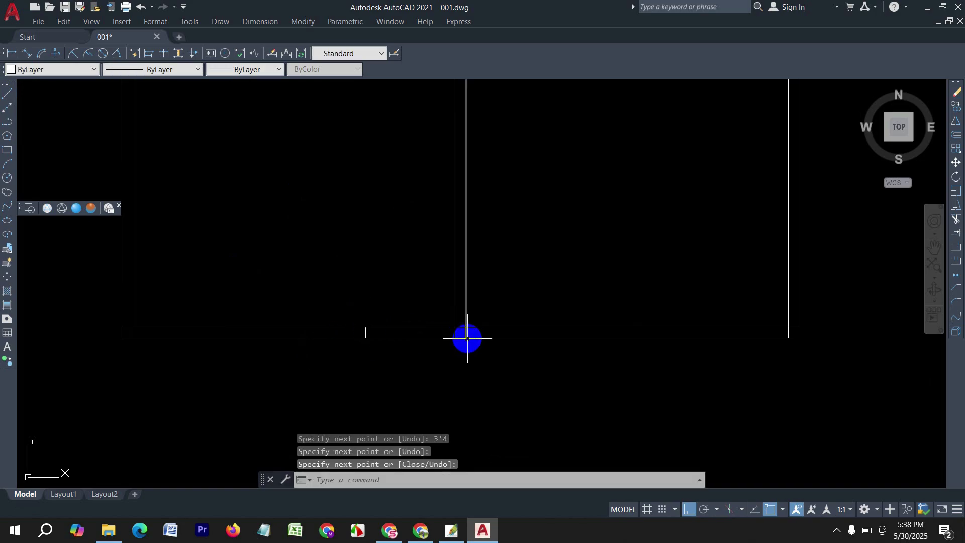
{"action": "left_click", "coordinate": [367, 333]}
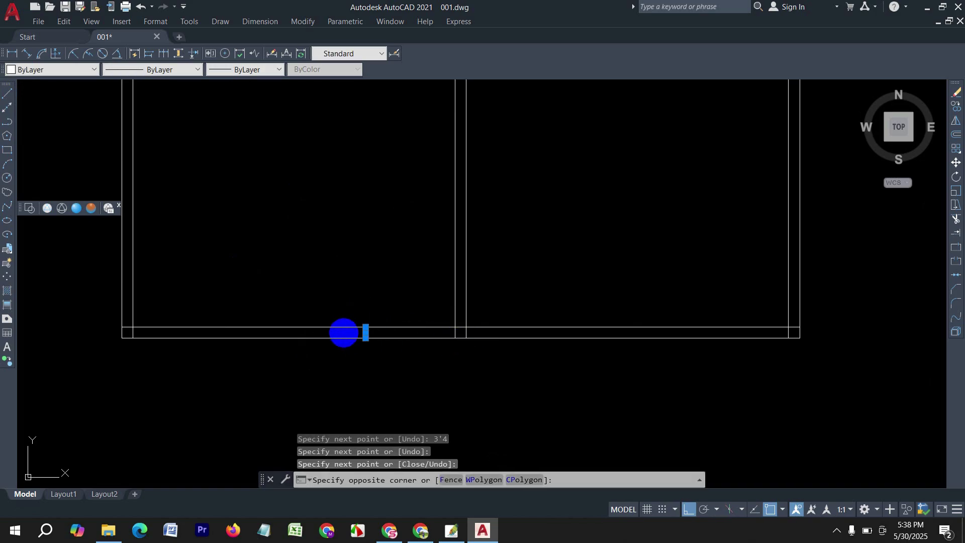
{"action": "key", "text": "Delete"}
- Set the current object colour to Cyan
{"action": "scroll", "coordinate": [266, 377], "scroll_direction": "down", "scroll_amount": 1}
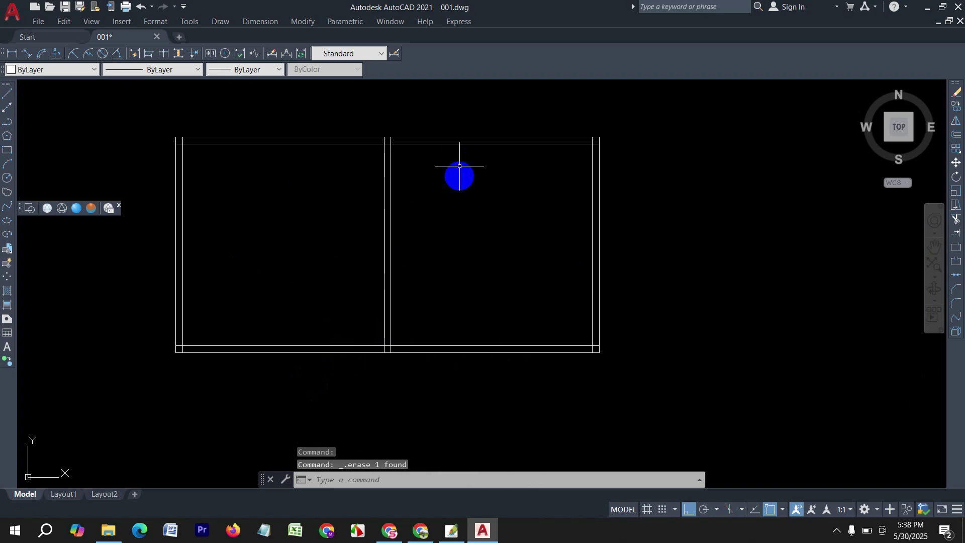
{"action": "middle_click_drag", "start_coordinate": [459, 166], "coordinate": [452, 247]}
{"action": "left_click", "coordinate": [20, 69]}
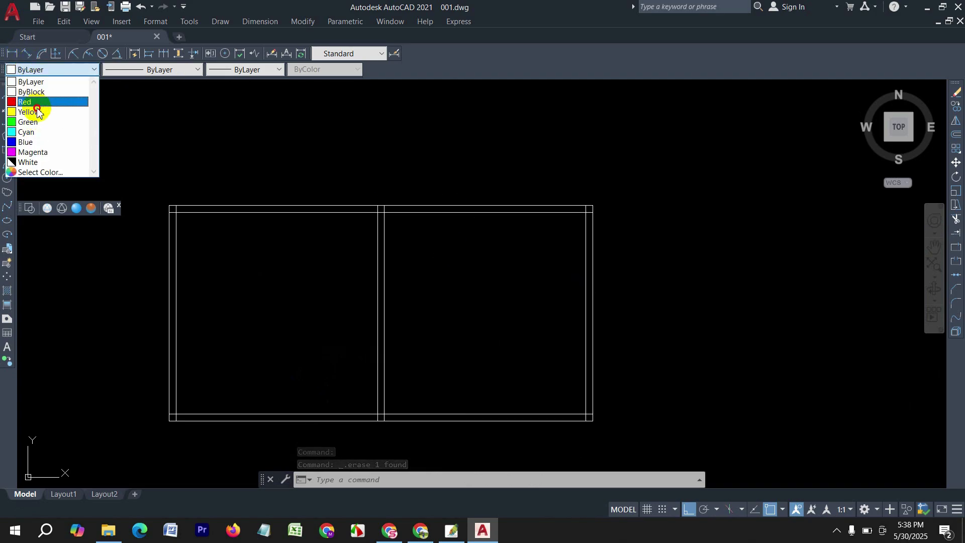
{"action": "left_click", "coordinate": [28, 131]}
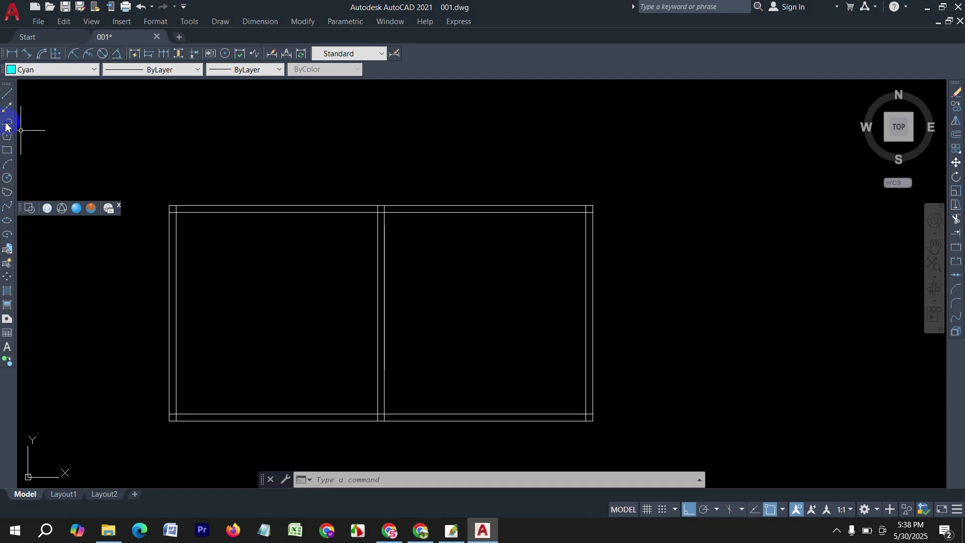
- Draw a closed 10" by 10" square polyline in the empty area above the left room
{"action": "scroll", "coordinate": [218, 185], "scroll_direction": "up", "scroll_amount": 2}
{"action": "left_click", "coordinate": [9, 125]}
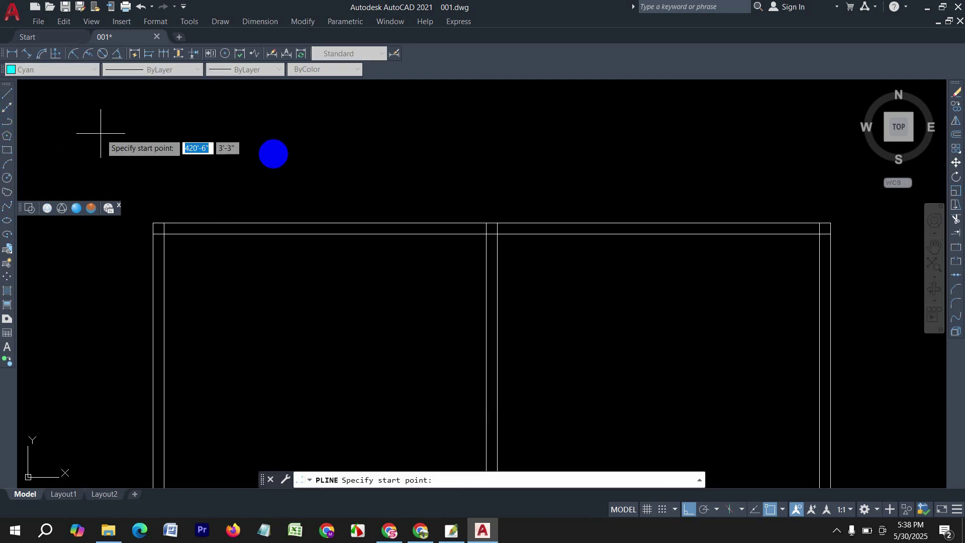
{"action": "left_click", "coordinate": [232, 155]}
{"action": "type", "text": "1"}
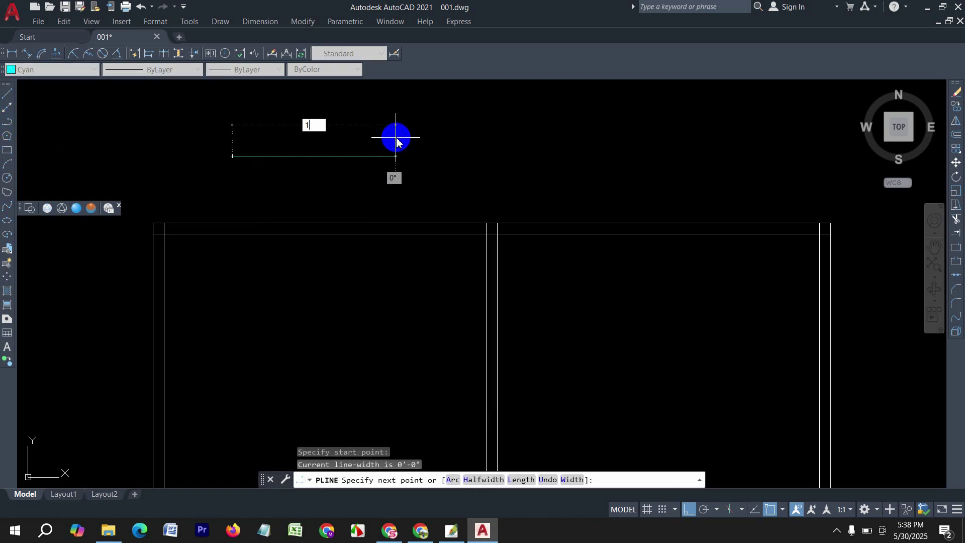
{"action": "type", "text": "0"}
{"action": "key", "text": "Return"}
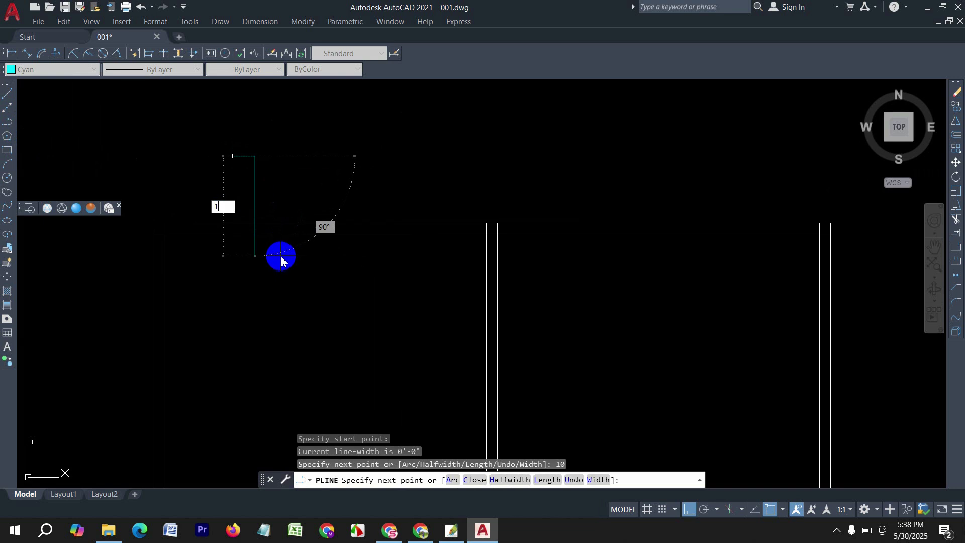
{"action": "key", "text": "Return"}
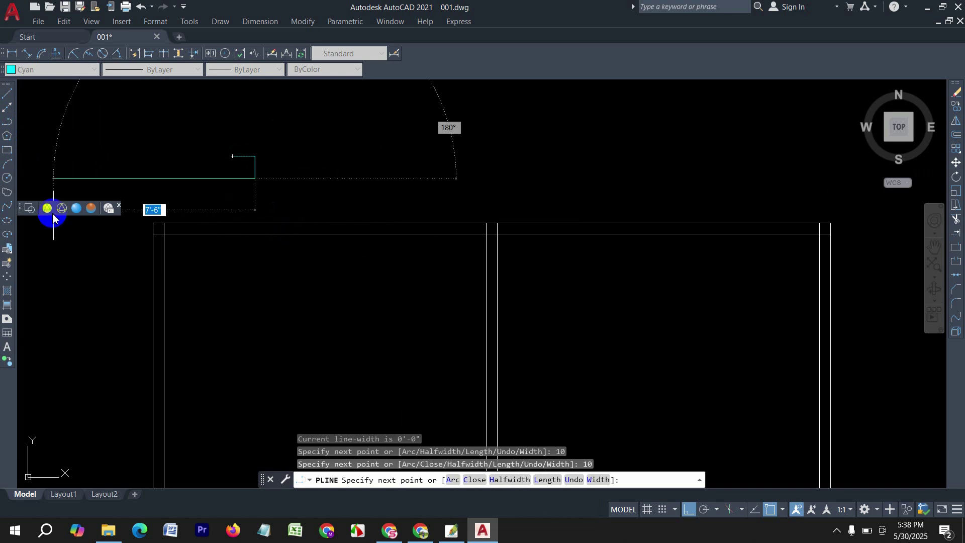
{"action": "key", "text": "Return"}
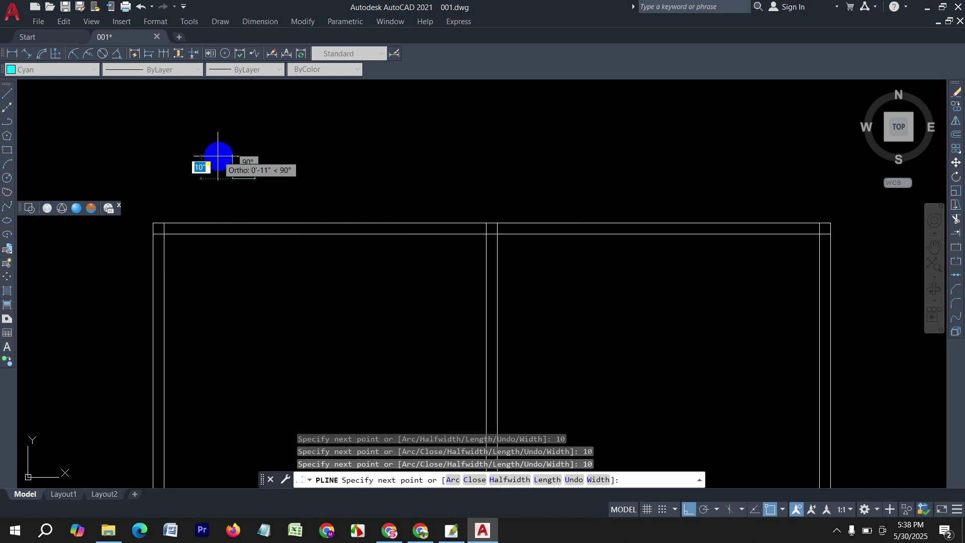
{"action": "left_click", "coordinate": [232, 156]}
{"action": "key", "text": "Return"}
{"action": "left_click", "coordinate": [274, 184]}
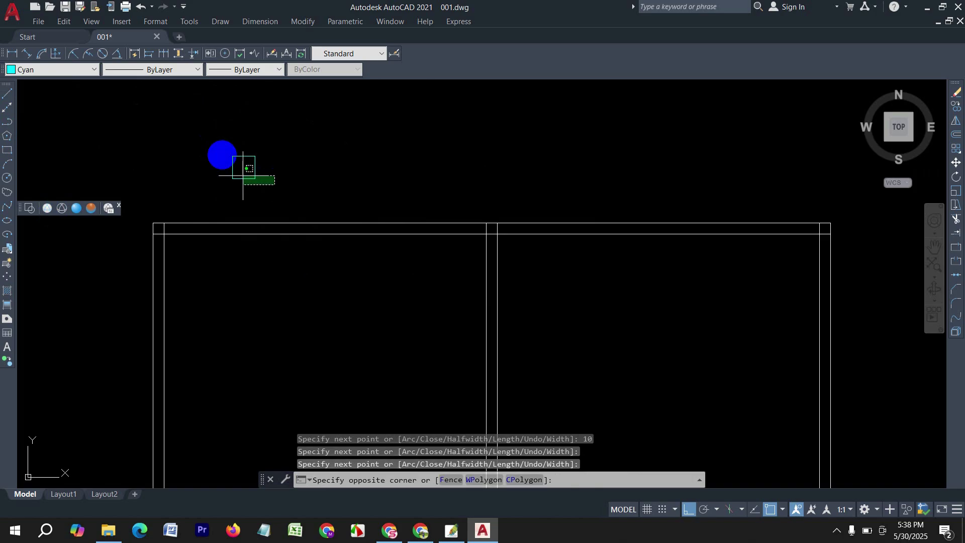
{"action": "left_click", "coordinate": [218, 142]}
{"action": "key", "text": "Escape"}
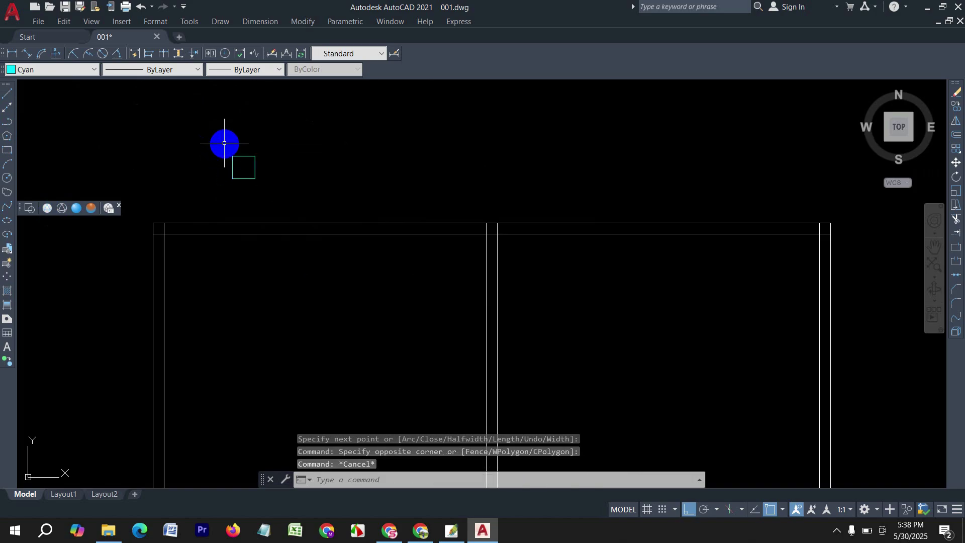
- Copy the square by its upper-left corner to the plan's upper-left outer corner and to the partition's left line at the top wall
{"action": "left_click", "coordinate": [276, 195]}
{"action": "left_click", "coordinate": [192, 140]}
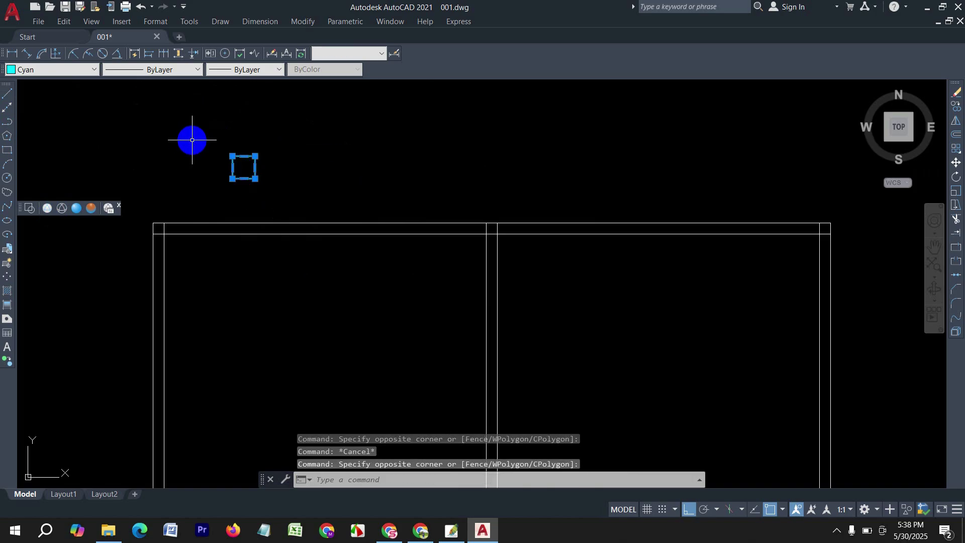
{"action": "type", "text": "cp"}
{"action": "key", "text": "Return"}
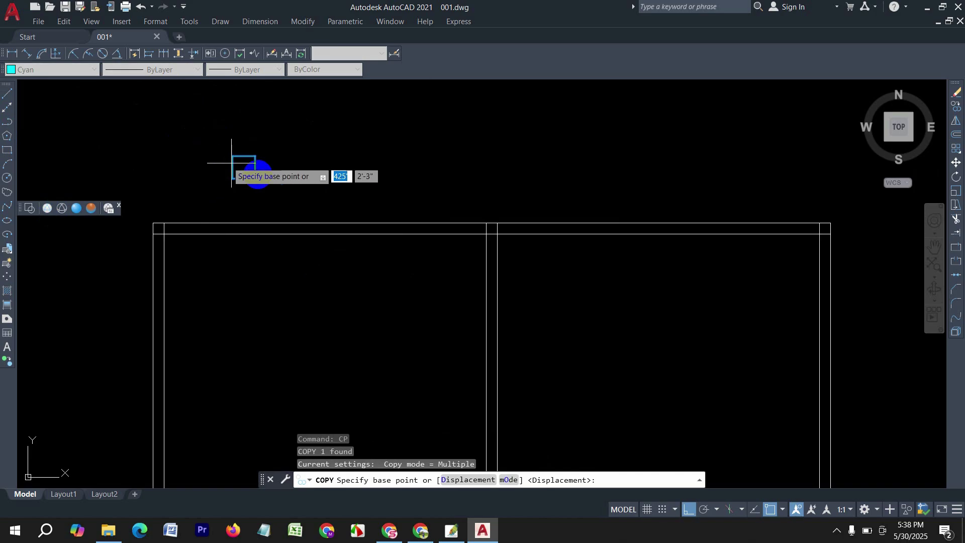
{"action": "left_click", "coordinate": [233, 157]}
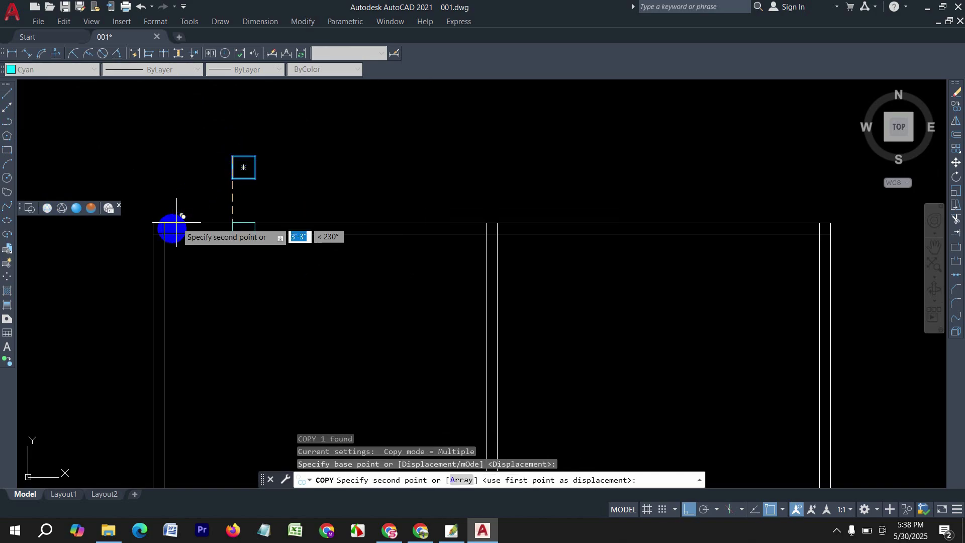
{"action": "left_click", "coordinate": [153, 223]}
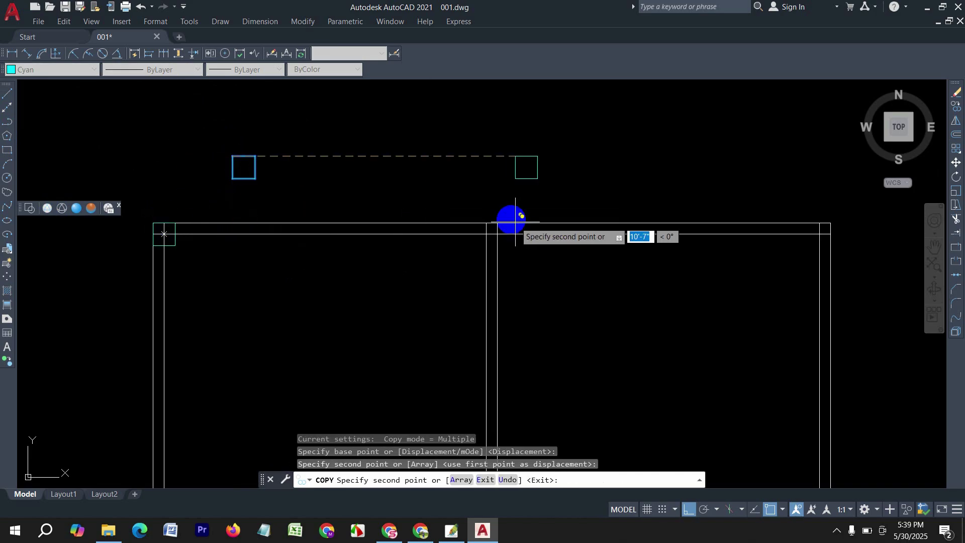
{"action": "left_click", "coordinate": [486, 223]}
{"action": "middle_click_drag", "start_coordinate": [749, 223], "coordinate": [636, 216]}
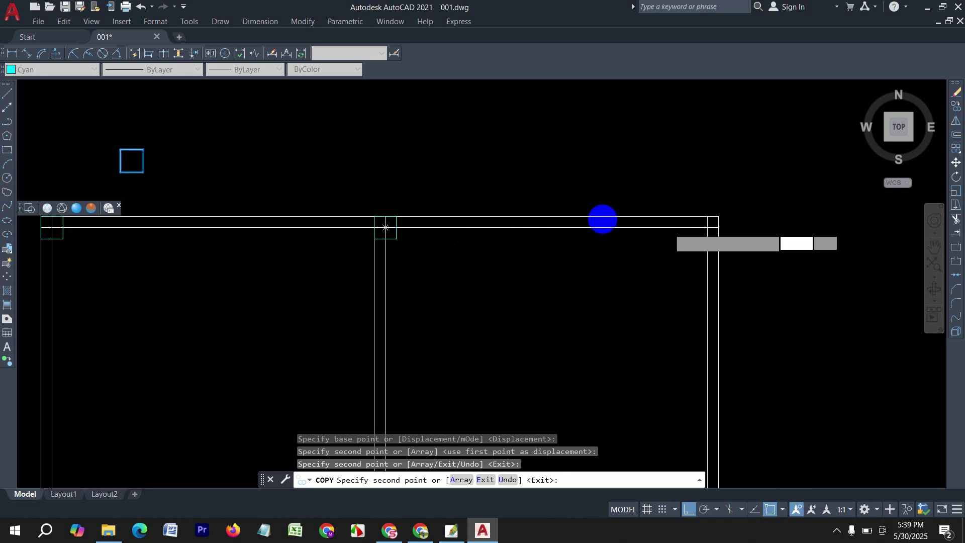
{"action": "key", "text": "Escape"}
- Copy the loose square by its upper-right corner to the plan's upper-right outer corner
{"action": "left_click", "coordinate": [204, 185]}
{"action": "left_click", "coordinate": [115, 145]}
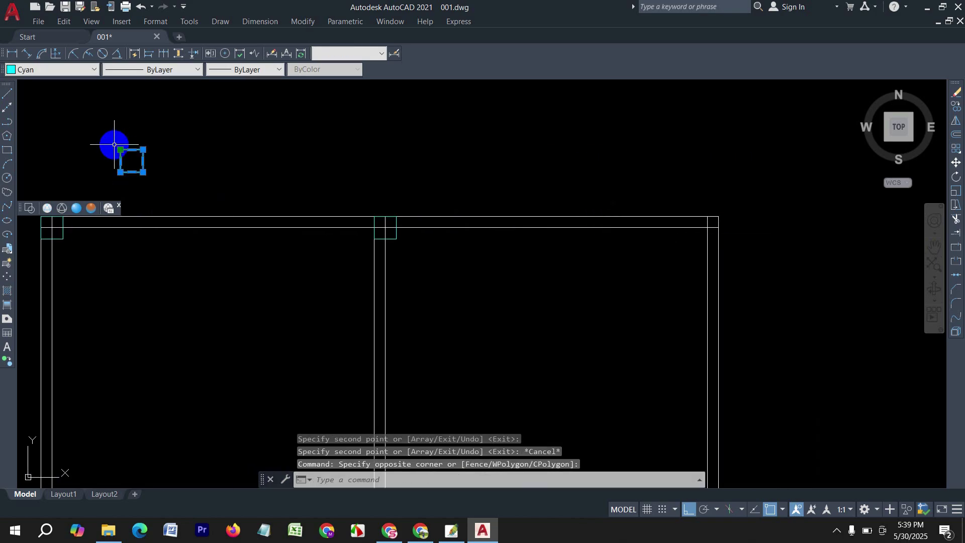
{"action": "type", "text": "co"}
{"action": "key", "text": "Return"}
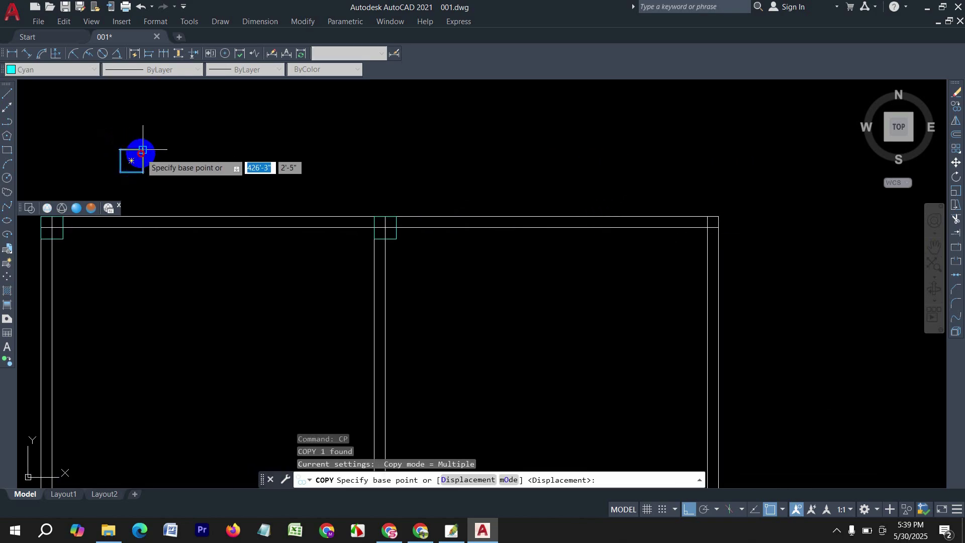
{"action": "left_click", "coordinate": [143, 150]}
{"action": "left_click", "coordinate": [718, 217]}
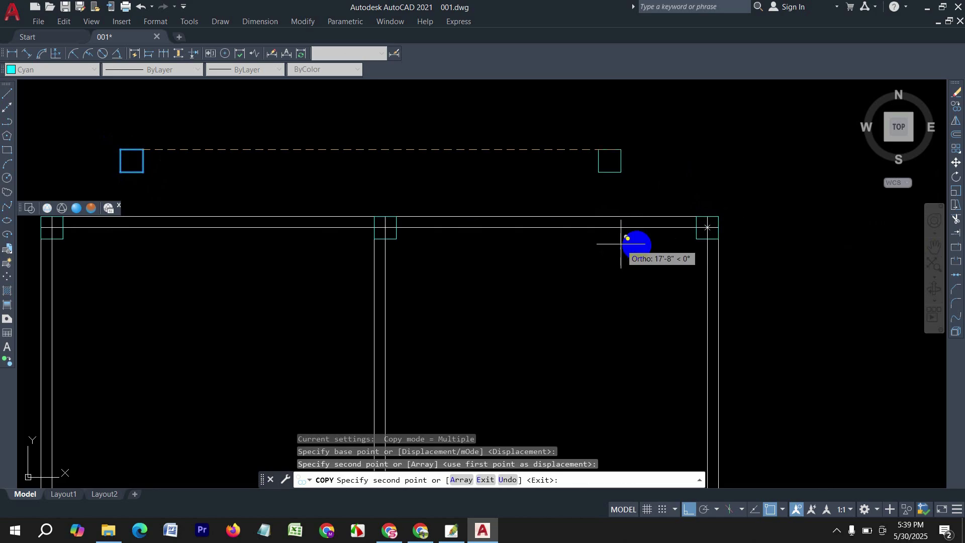
{"action": "key", "text": "Escape"}
- Copy the three top-wall squares straight down so their lower edges align with the bottom wall's outer line
{"action": "left_click", "coordinate": [666, 242]}
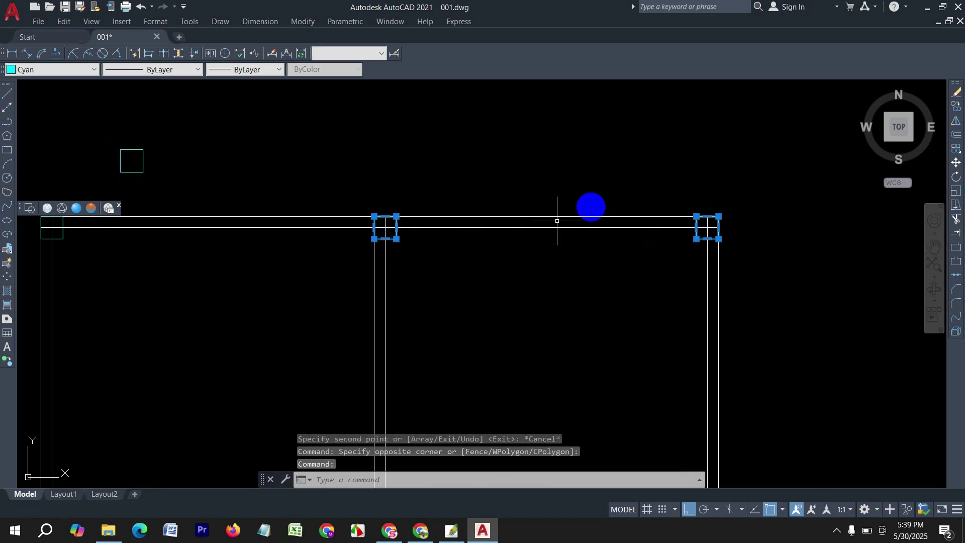
{"action": "scroll", "coordinate": [610, 204], "scroll_direction": "down", "scroll_amount": 4}
{"action": "scroll", "coordinate": [365, 221], "scroll_direction": "up", "scroll_amount": 4}
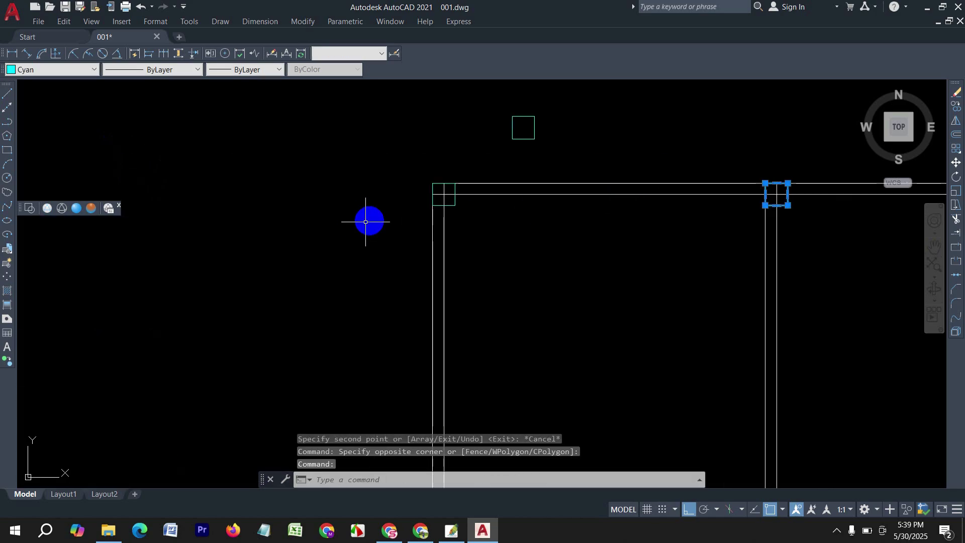
{"action": "left_click", "coordinate": [453, 205]}
{"action": "scroll", "coordinate": [347, 213], "scroll_direction": "down", "scroll_amount": 4}
{"action": "type", "text": "c"}
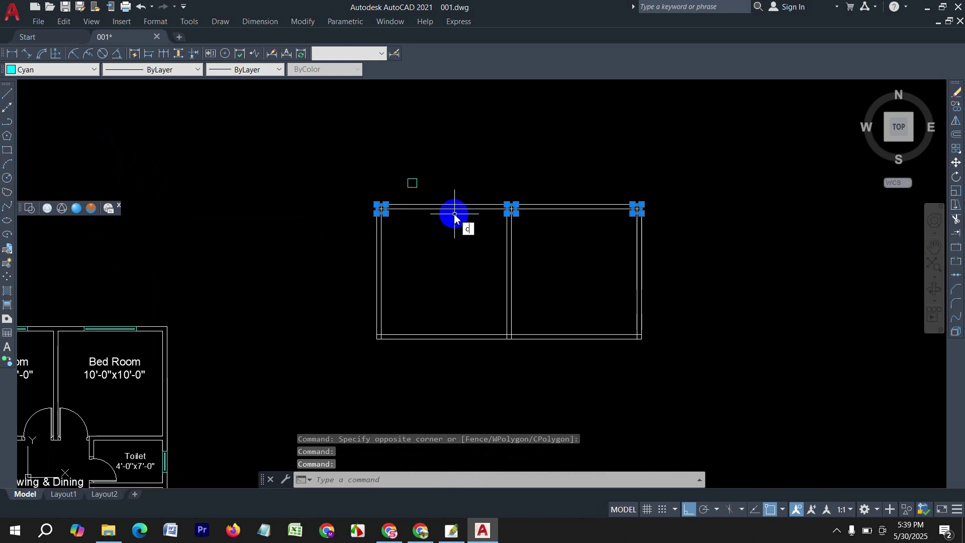
{"action": "type", "text": "p"}
{"action": "key", "text": "Return"}
{"action": "scroll", "coordinate": [384, 226], "scroll_direction": "up", "scroll_amount": 5}
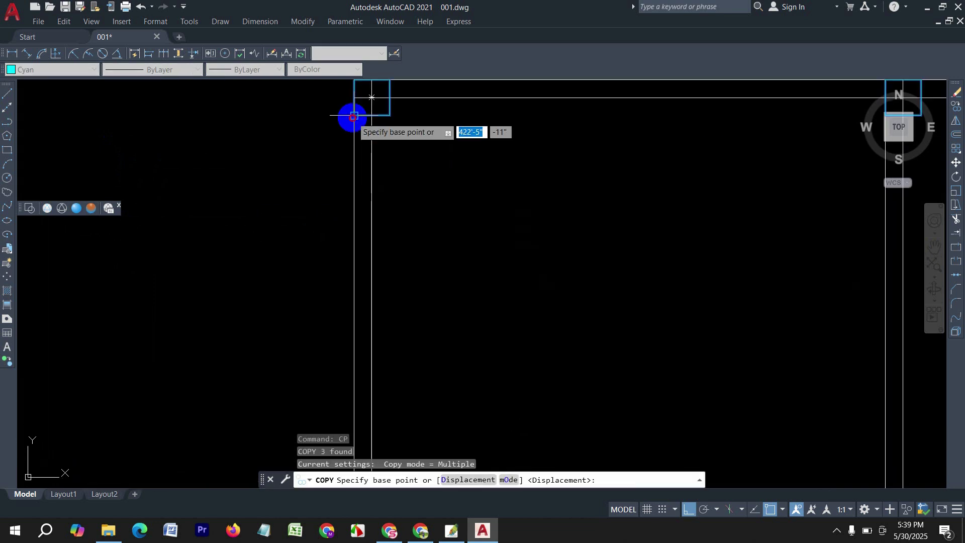
{"action": "left_click", "coordinate": [354, 117]}
{"action": "scroll", "coordinate": [352, 123], "scroll_direction": "down", "scroll_amount": 4}
{"action": "scroll", "coordinate": [370, 227], "scroll_direction": "up", "scroll_amount": 4}
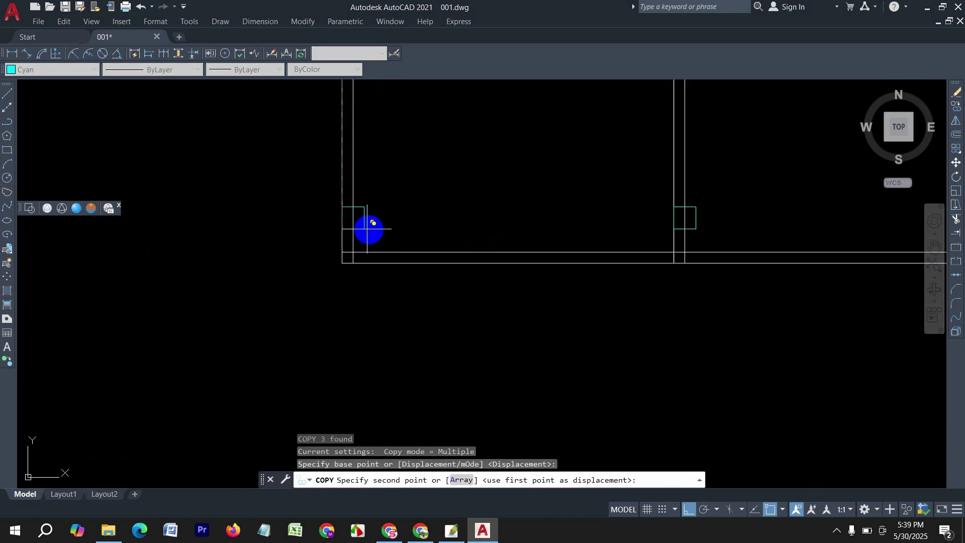
{"action": "left_click", "coordinate": [342, 263]}
{"action": "scroll", "coordinate": [360, 257], "scroll_direction": "down", "scroll_amount": 4}
{"action": "key", "text": "Escape"}
- Delete the loose cyan square above the floor plan
{"action": "scroll", "coordinate": [379, 206], "scroll_direction": "up", "scroll_amount": 4}
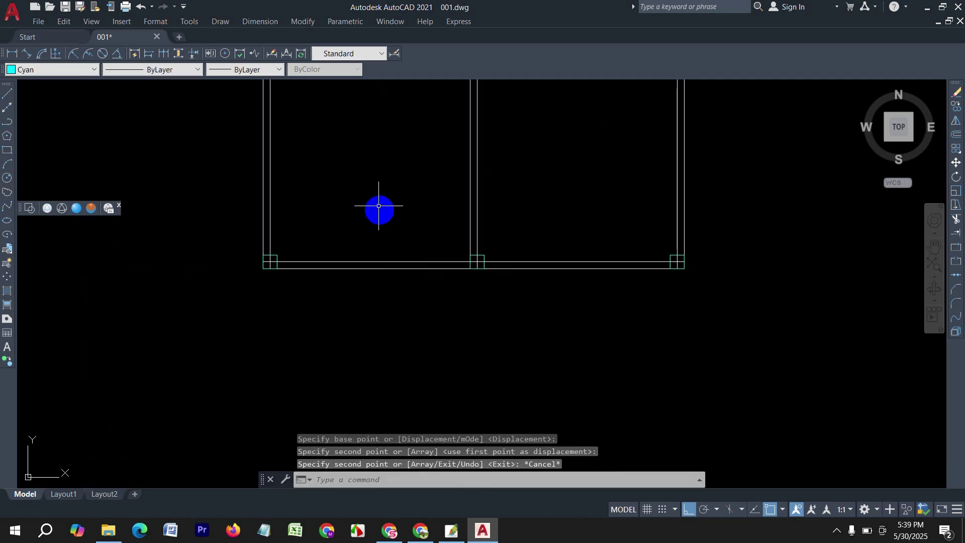
{"action": "middle_click_drag", "start_coordinate": [379, 206], "coordinate": [394, 294]}
{"action": "left_click", "coordinate": [351, 114]}
{"action": "left_click", "coordinate": [313, 104]}
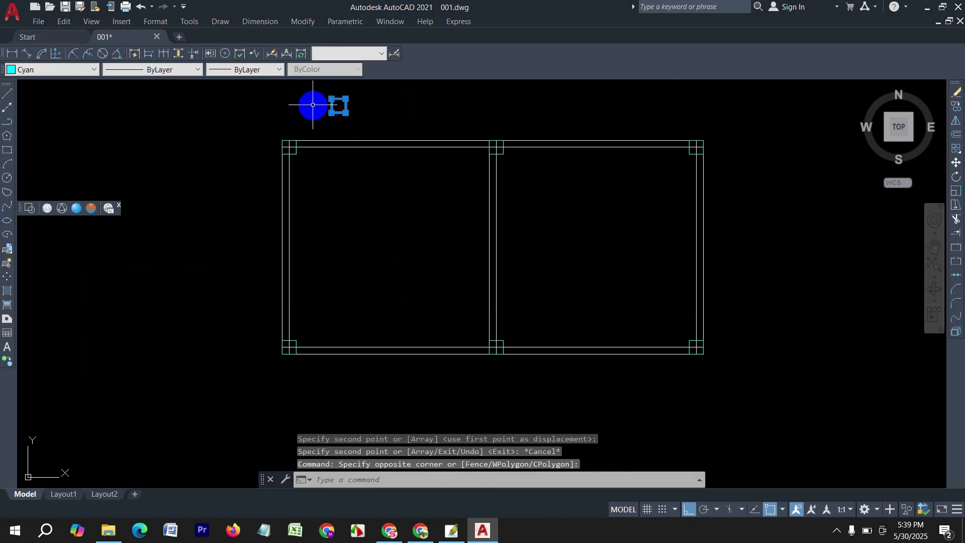
{"action": "key", "text": "Delete"}
- Trim the wall lines inside the three squares along the top wall
{"action": "scroll", "coordinate": [350, 169], "scroll_direction": "up", "scroll_amount": 4}
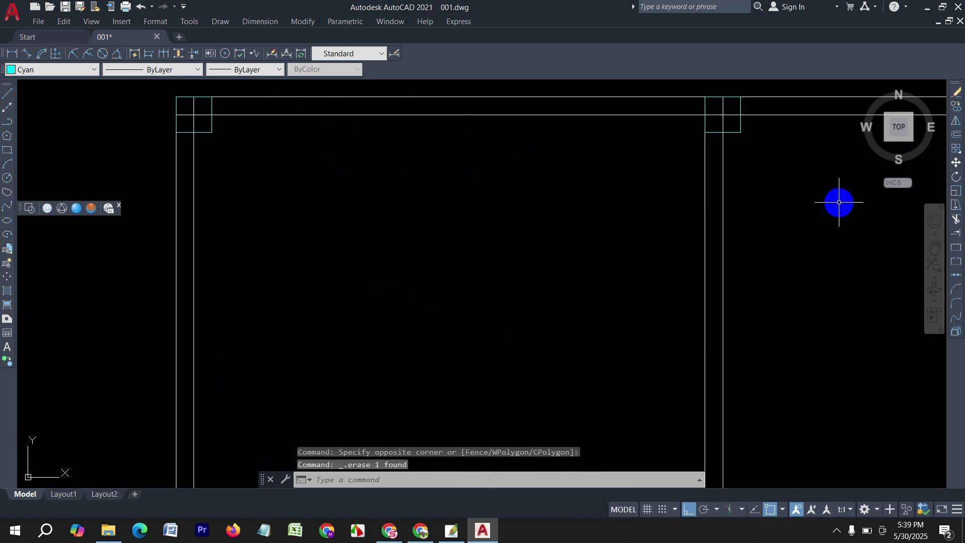
{"action": "left_click", "coordinate": [956, 219]}
{"action": "scroll", "coordinate": [169, 84], "scroll_direction": "up", "scroll_amount": 6}
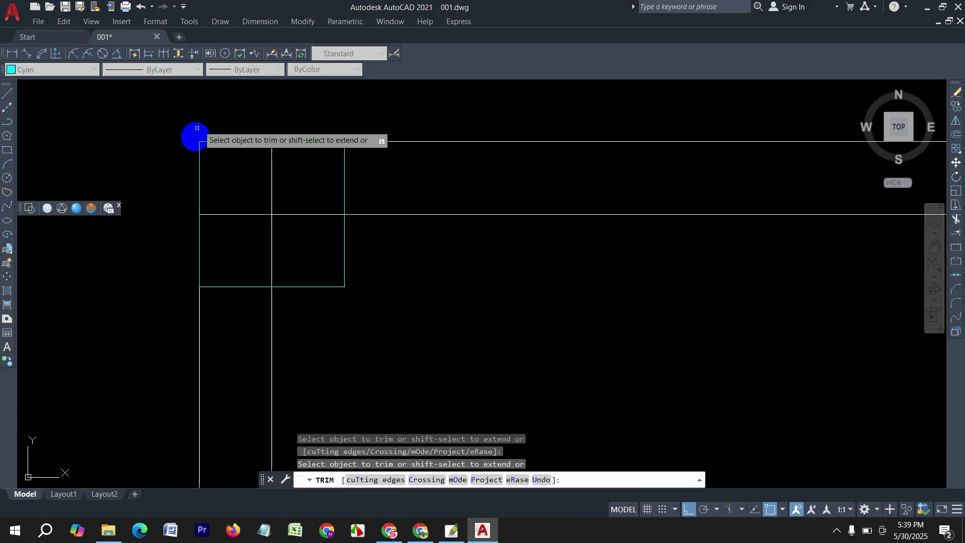
{"action": "mouse_move", "coordinate": [284, 227]}
{"action": "left_mouse_down"}
{"action": "mouse_move", "coordinate": [232, 207]}
{"action": "mouse_move", "coordinate": [280, 215]}
{"action": "left_mouse_up"}
{"action": "scroll", "coordinate": [135, 240], "scroll_direction": "down", "scroll_amount": 5}
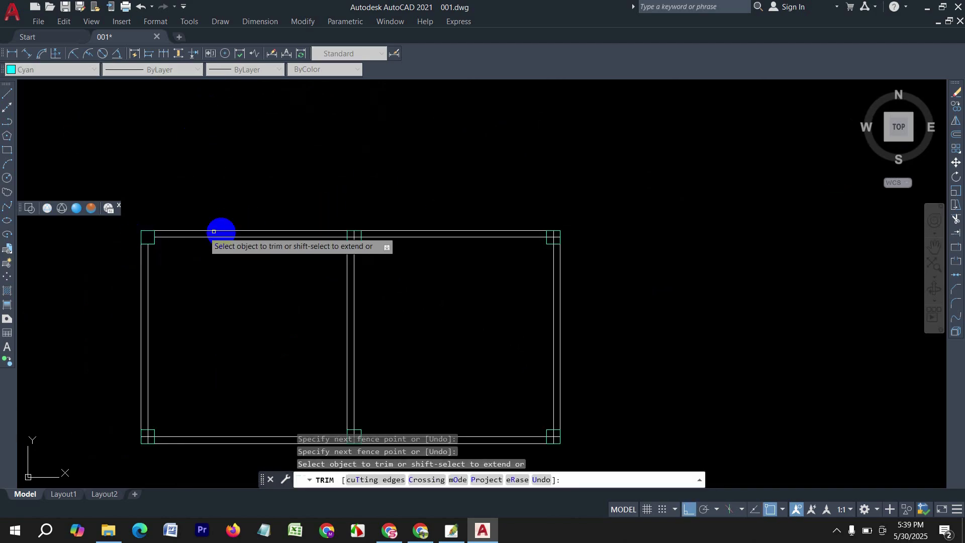
{"action": "scroll", "coordinate": [294, 246], "scroll_direction": "up", "scroll_amount": 3}
{"action": "scroll", "coordinate": [560, 263], "scroll_direction": "up", "scroll_amount": 2}
{"action": "left_click_drag", "start_coordinate": [496, 260], "coordinate": [461, 254]}
{"action": "scroll", "coordinate": [468, 233], "scroll_direction": "down", "scroll_amount": 5}
{"action": "scroll", "coordinate": [636, 232], "scroll_direction": "up", "scroll_amount": 5}
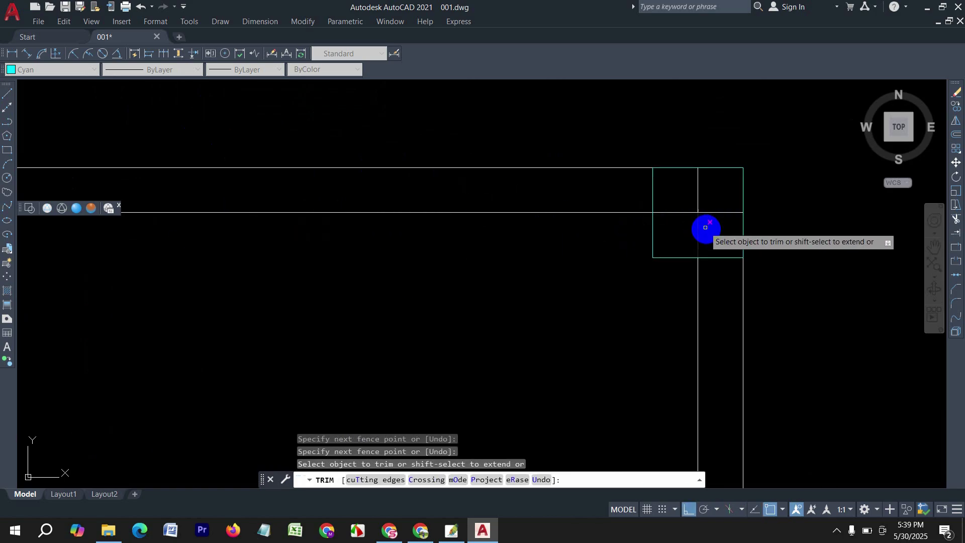
{"action": "mouse_move", "coordinate": [706, 227]}
{"action": "left_mouse_down"}
{"action": "mouse_move", "coordinate": [685, 216]}
{"action": "mouse_move", "coordinate": [571, 221]}
{"action": "left_mouse_up"}
- Trim the wall lines inside the three squares along the bottom wall
{"action": "scroll", "coordinate": [603, 201], "scroll_direction": "down", "scroll_amount": 5}
{"action": "scroll", "coordinate": [609, 273], "scroll_direction": "up", "scroll_amount": 5}
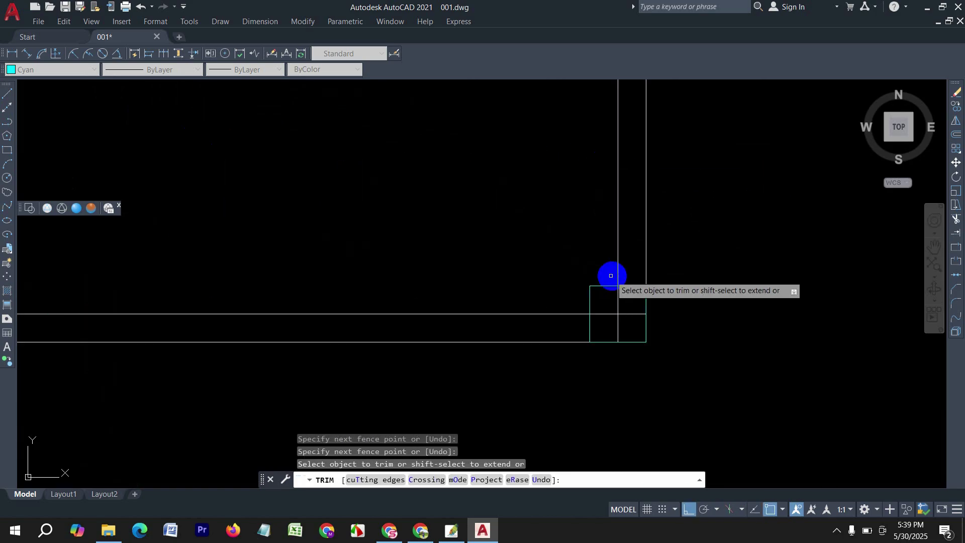
{"action": "mouse_move", "coordinate": [635, 319]}
{"action": "left_mouse_down"}
{"action": "mouse_move", "coordinate": [636, 295]}
{"action": "mouse_move", "coordinate": [629, 331]}
{"action": "left_mouse_up"}
{"action": "scroll", "coordinate": [663, 266], "scroll_direction": "down", "scroll_amount": 5}
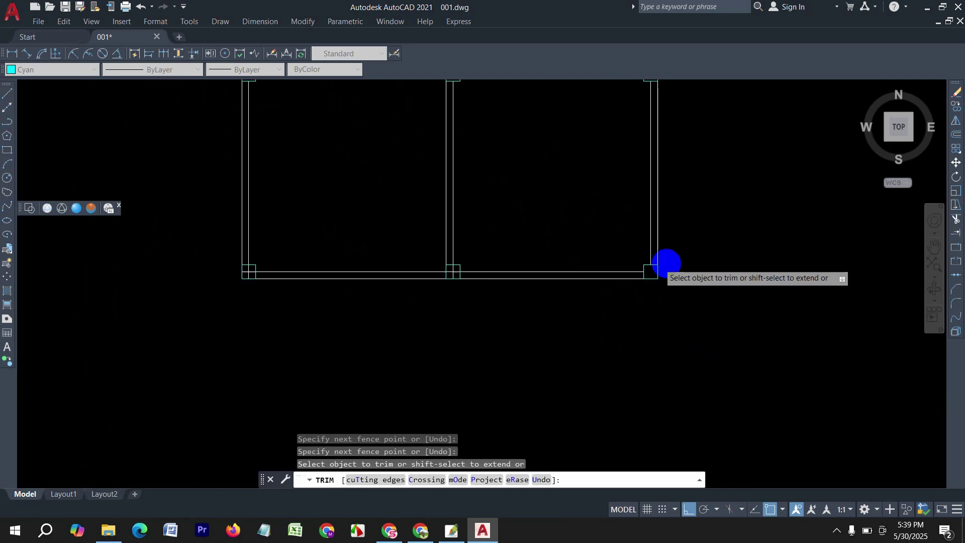
{"action": "scroll", "coordinate": [473, 277], "scroll_direction": "up", "scroll_amount": 5}
{"action": "left_click_drag", "start_coordinate": [513, 281], "coordinate": [514, 259]}
{"action": "scroll", "coordinate": [442, 250], "scroll_direction": "down", "scroll_amount": 5}
{"action": "scroll", "coordinate": [389, 281], "scroll_direction": "up", "scroll_amount": 5}
{"action": "scroll", "coordinate": [390, 260], "scroll_direction": "up", "scroll_amount": 5}
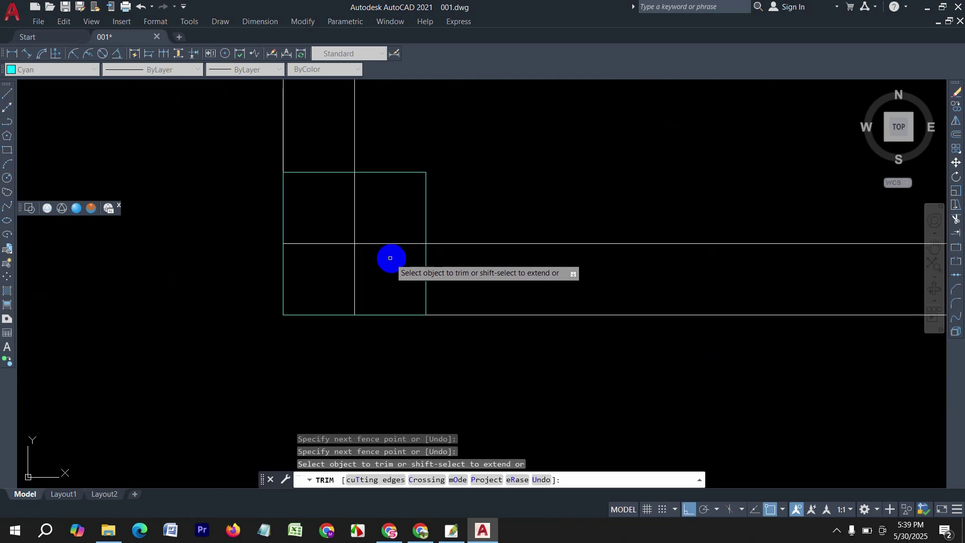
{"action": "mouse_move", "coordinate": [391, 259]}
{"action": "left_mouse_down"}
{"action": "mouse_move", "coordinate": [344, 223]}
{"action": "mouse_move", "coordinate": [370, 229]}
{"action": "left_mouse_up"}
{"action": "scroll", "coordinate": [416, 301], "scroll_direction": "down", "scroll_amount": 5}
{"action": "key", "text": "Escape"}
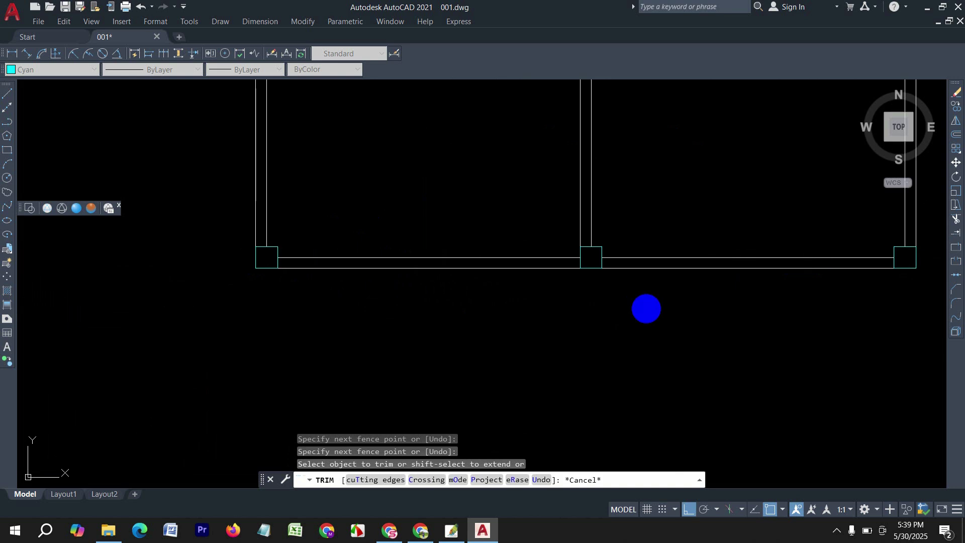
- Set the current object colour to ByLayer
{"action": "middle_click_drag", "start_coordinate": [644, 308], "coordinate": [614, 335]}
{"action": "left_click", "coordinate": [5, 95]}
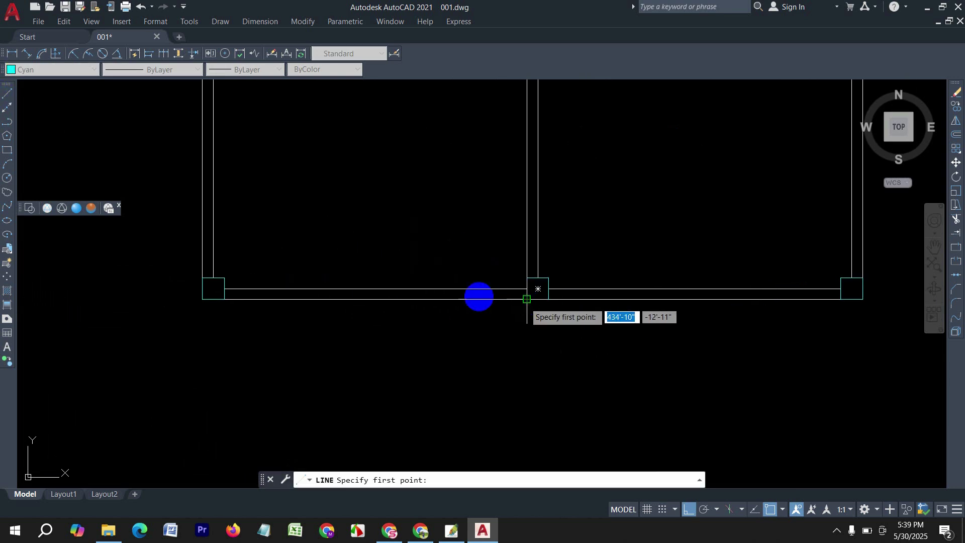
{"action": "key", "text": "Escape"}
{"action": "left_click", "coordinate": [59, 70]}
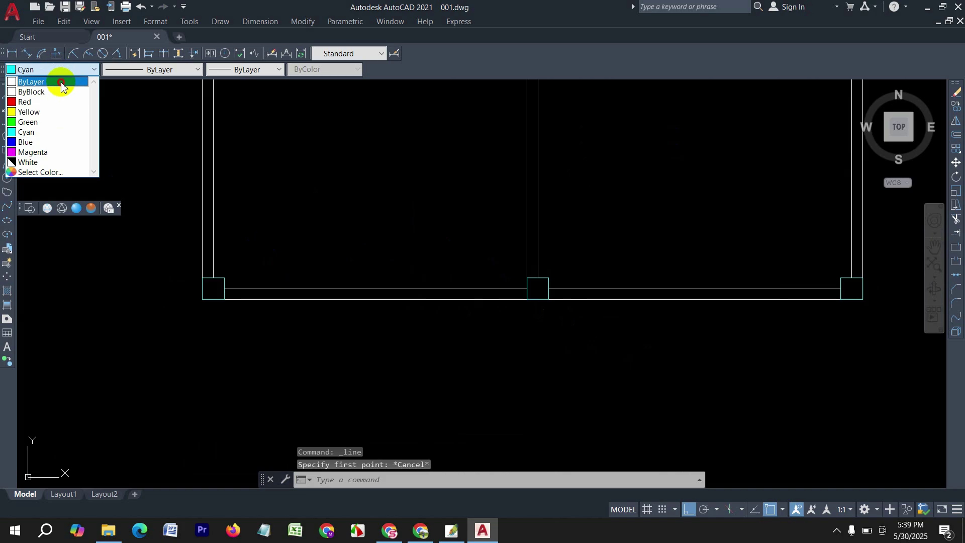
{"action": "left_click", "coordinate": [60, 83]}
- Draw a line 3'4" leftward from the middle bottom column's lower-left corner, and continue it up across the wall thickness
{"action": "left_click", "coordinate": [7, 93]}
{"action": "scroll", "coordinate": [546, 308], "scroll_direction": "up", "scroll_amount": 4}
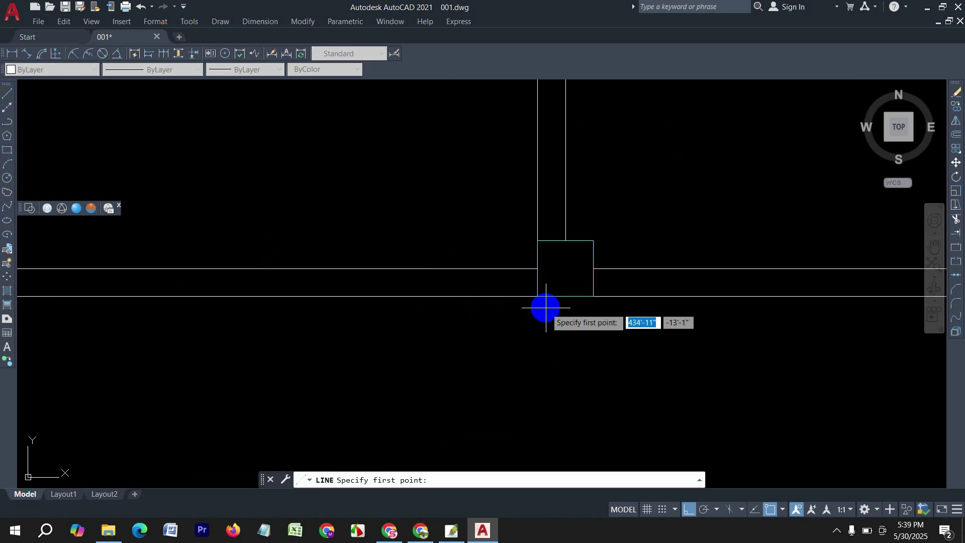
{"action": "left_click", "coordinate": [538, 297]}
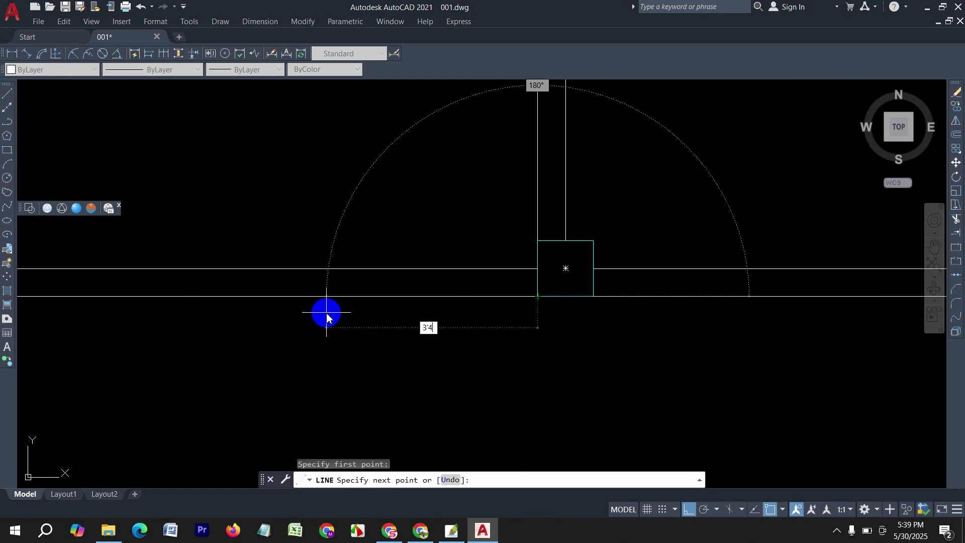
{"action": "key", "text": "Return"}
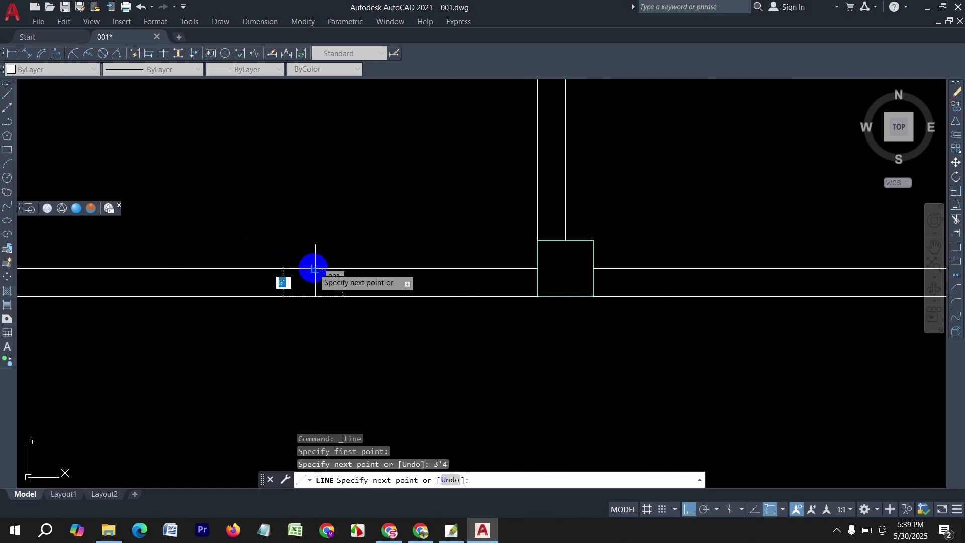
{"action": "key", "text": "Return"}
- Draw a line 3'4" rightward from the middle bottom column's lower-right corner, and continue it up to the inner wall line
{"action": "key", "text": "Return"}
{"action": "left_click", "coordinate": [594, 297]}
{"action": "scroll", "coordinate": [635, 308], "scroll_direction": "down", "scroll_amount": 3}
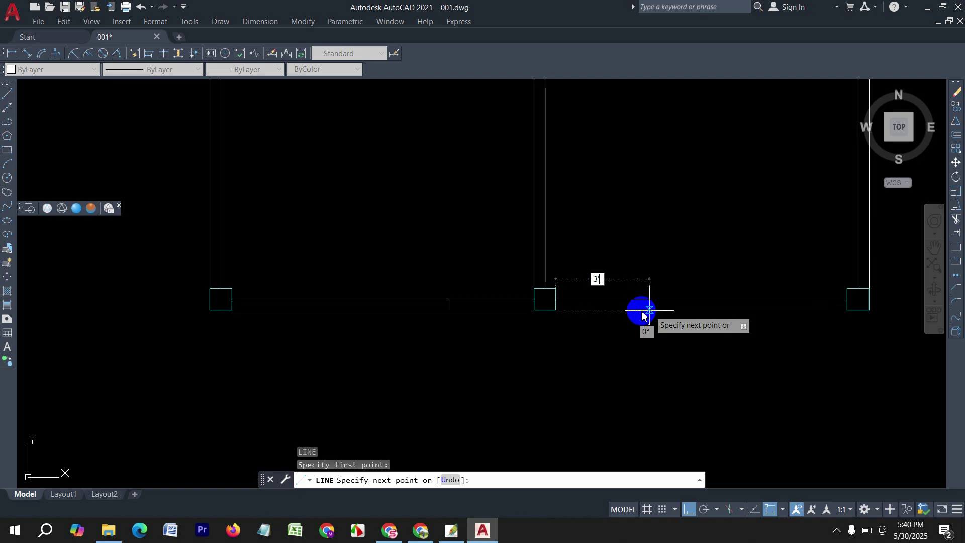
{"action": "type", "text": "3'4"}
{"action": "key", "text": "Return"}
{"action": "scroll", "coordinate": [653, 313], "scroll_direction": "up", "scroll_amount": 4}
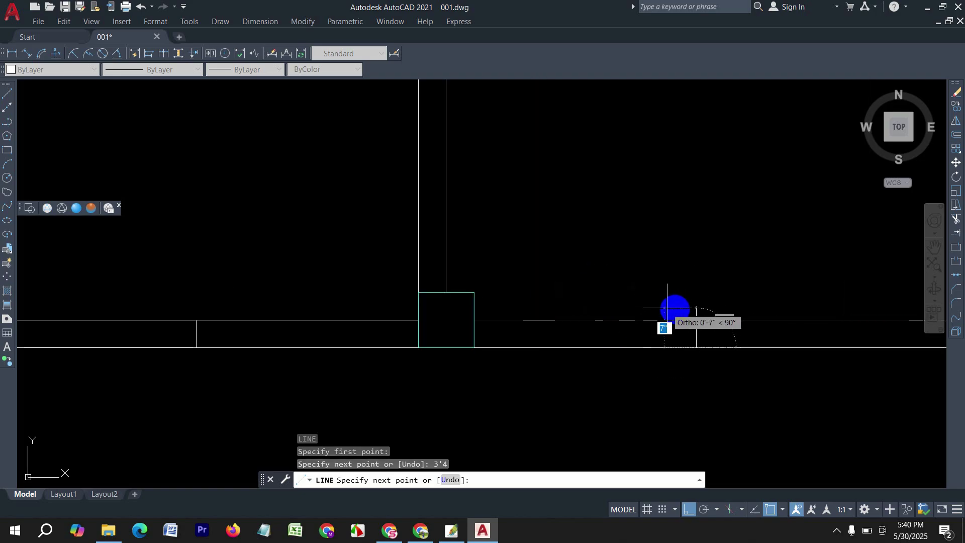
{"action": "left_click", "coordinate": [695, 320]}
{"action": "key", "text": "Return"}
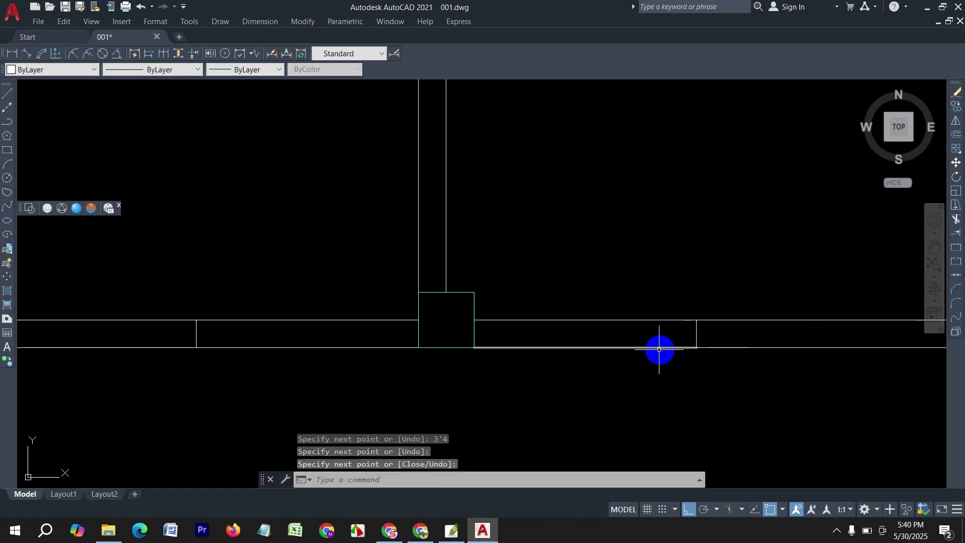
- Trim the bottom wall lines between the middle column and the two end marks to open both door gaps
{"action": "type", "text": "tr"}
{"action": "key", "text": "Return"}
{"action": "mouse_move", "coordinate": [631, 377]}
{"action": "left_mouse_down"}
{"action": "mouse_move", "coordinate": [618, 256]}
{"action": "mouse_move", "coordinate": [367, 394]}
{"action": "left_mouse_up"}
{"action": "scroll", "coordinate": [470, 327], "scroll_direction": "down", "scroll_amount": 4}
{"action": "key", "text": "Escape"}
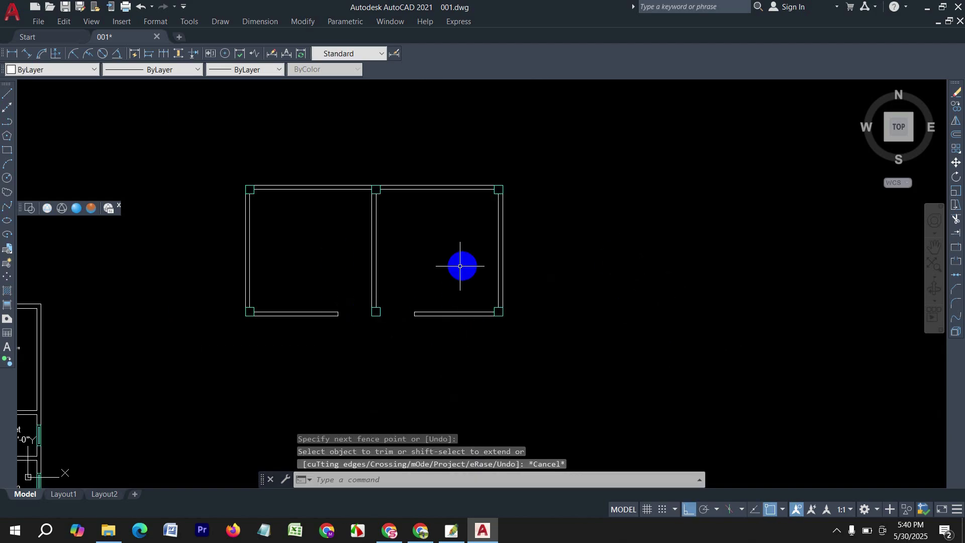
- Draw a 5' by 5" rectangle in the empty space right of the floor plan
{"action": "scroll", "coordinate": [533, 297], "scroll_direction": "up", "scroll_amount": 2}
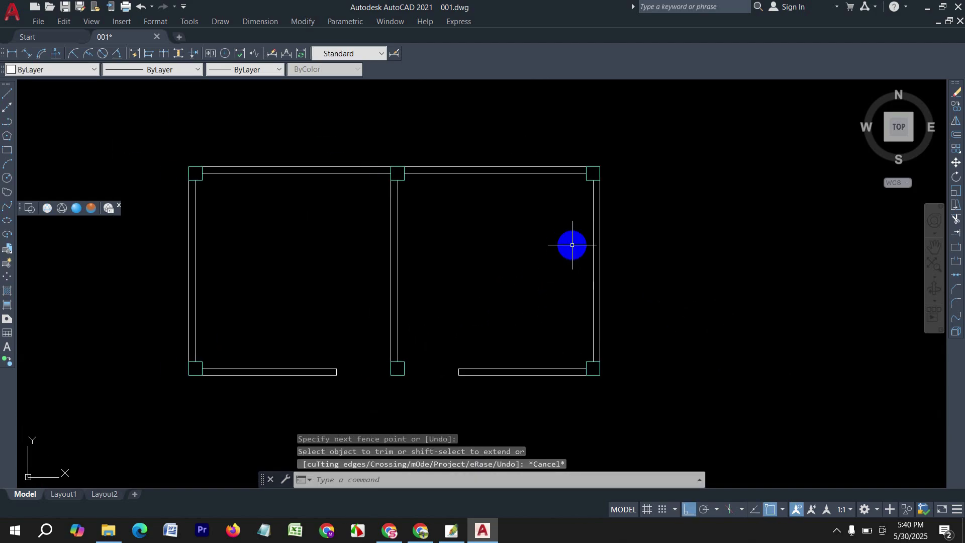
{"action": "middle_click_drag", "start_coordinate": [572, 244], "coordinate": [517, 287]}
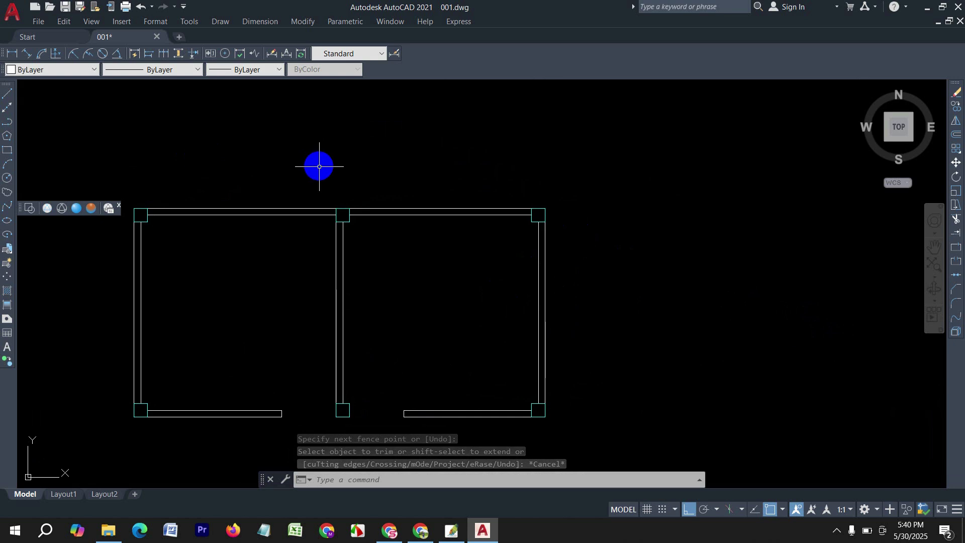
{"action": "type", "text": "re"}
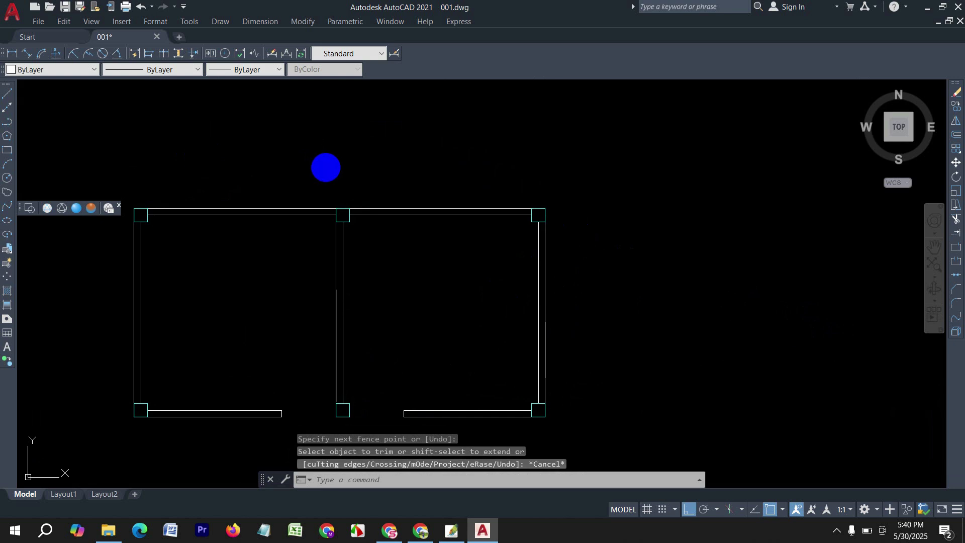
{"action": "type", "text": "c"}
{"action": "key", "text": "Return"}
{"action": "left_click", "coordinate": [599, 272]}
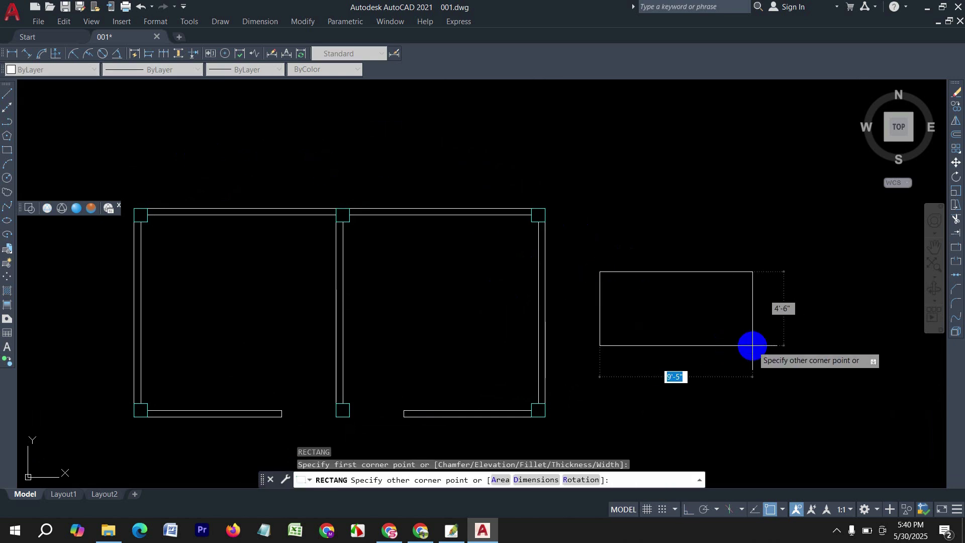
{"action": "type", "text": "5"}
{"action": "key", "text": "Tab"}
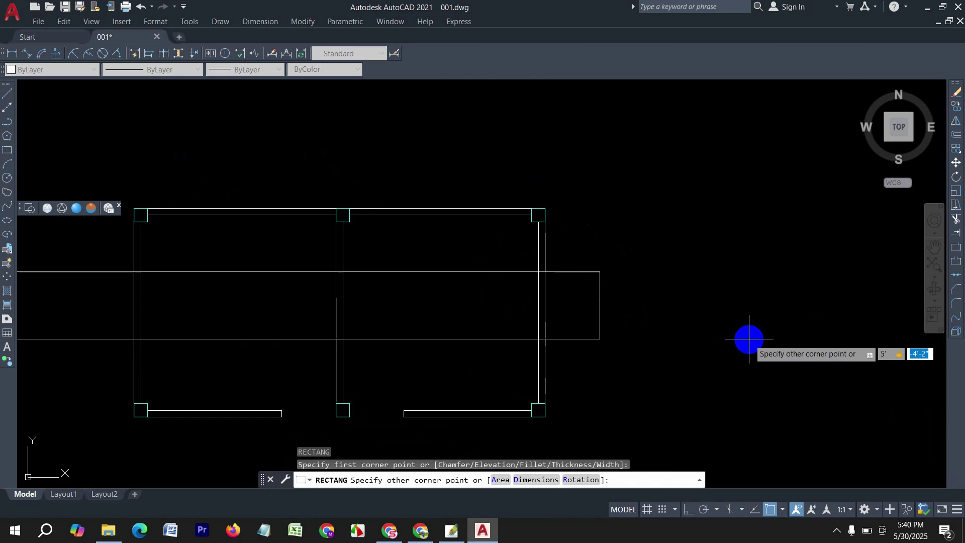
{"action": "type", "text": "5"}
{"action": "key", "text": "Return"}
- Offset the 5' by 5" rectangle 2" inward to form the window symbol
{"action": "type", "text": "o"}
{"action": "key", "text": "Return"}
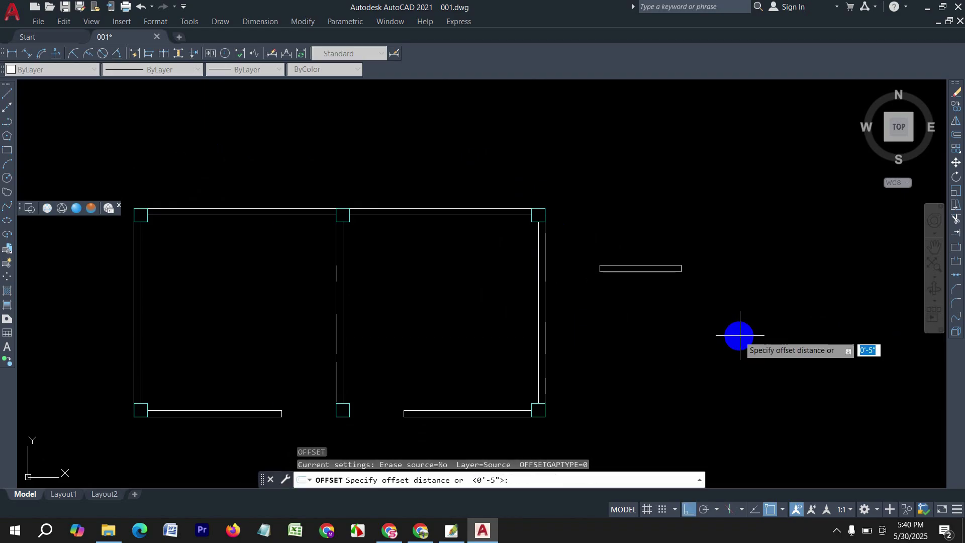
{"action": "type", "text": "2"}
{"action": "key", "text": "Return"}
{"action": "scroll", "coordinate": [669, 272], "scroll_direction": "up", "scroll_amount": 6}
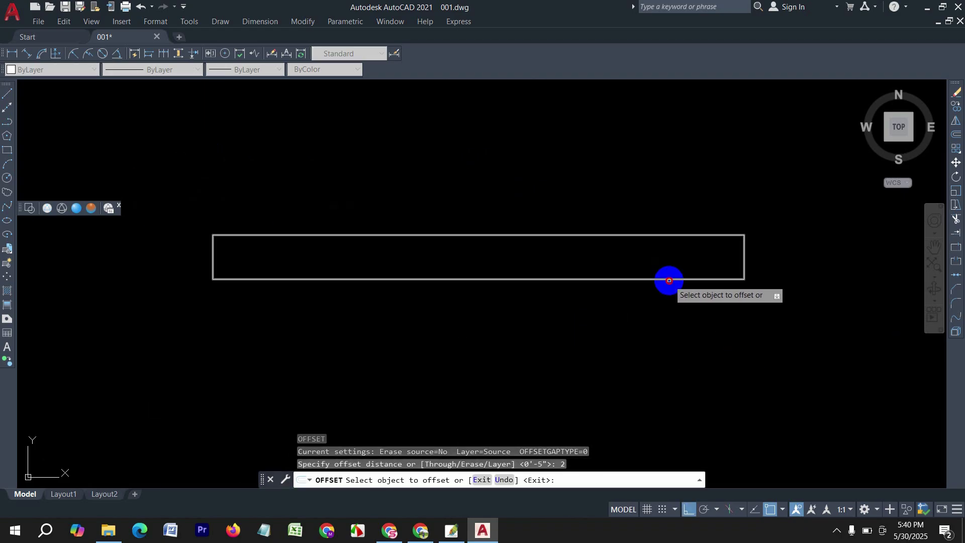
{"action": "left_click", "coordinate": [668, 278]}
{"action": "left_click", "coordinate": [662, 259]}
{"action": "scroll", "coordinate": [647, 252], "scroll_direction": "down", "scroll_amount": 3}
{"action": "key", "text": "Escape"}
- Set the colour of both window rectangles to Cyan
{"action": "left_click", "coordinate": [735, 291]}
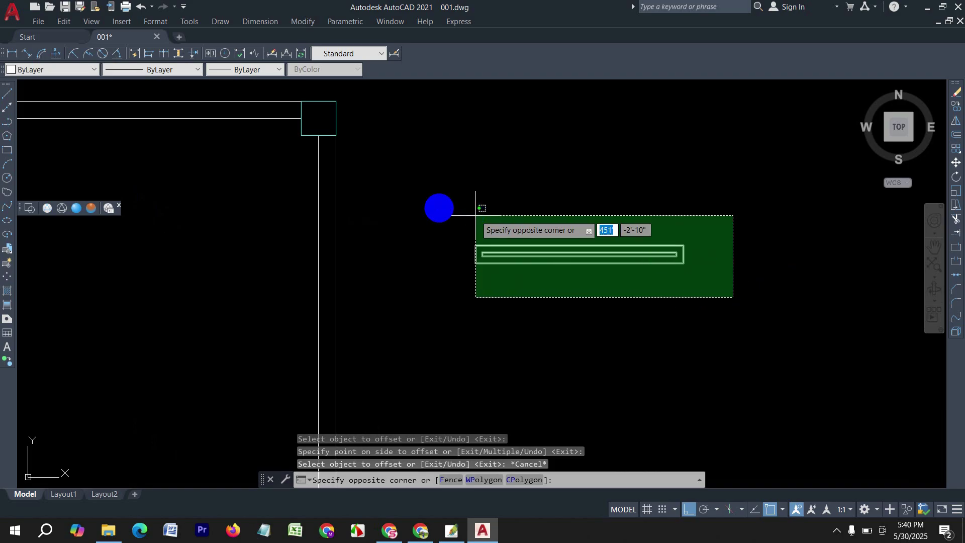
{"action": "left_click", "coordinate": [476, 209]}
{"action": "left_click", "coordinate": [69, 67]}
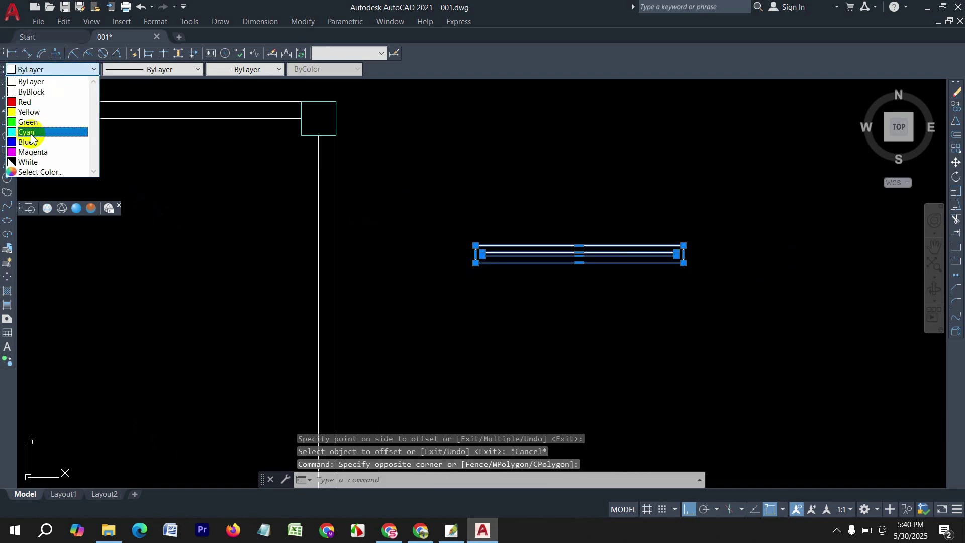
{"action": "left_click", "coordinate": [31, 132]}
{"action": "key", "text": "Escape"}
- Copy the window symbol by its midpoint to the middle of the top wall of each room
{"action": "scroll", "coordinate": [708, 309], "scroll_direction": "down", "scroll_amount": 3}
{"action": "left_click", "coordinate": [763, 320]}
{"action": "left_click", "coordinate": [588, 242]}
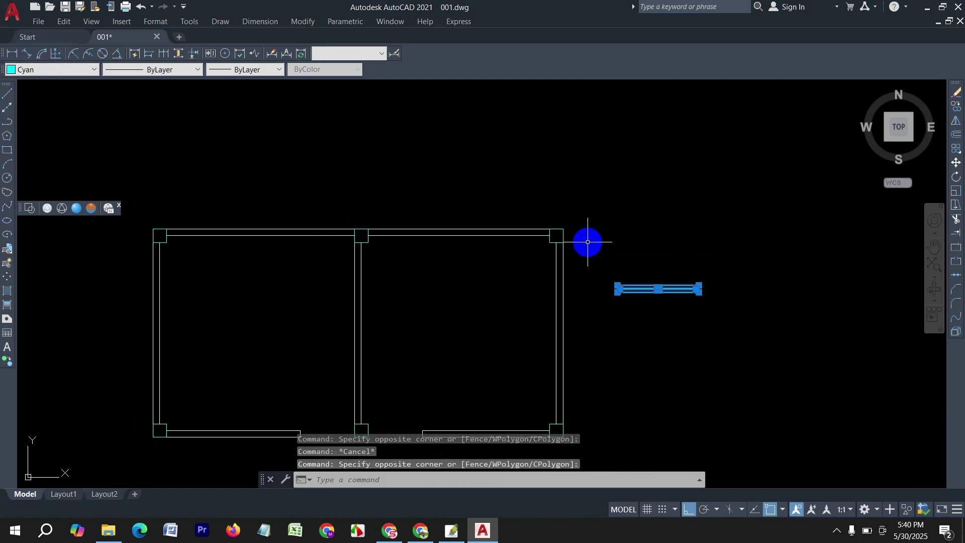
{"action": "type", "text": "cp"}
{"action": "key", "text": "Return"}
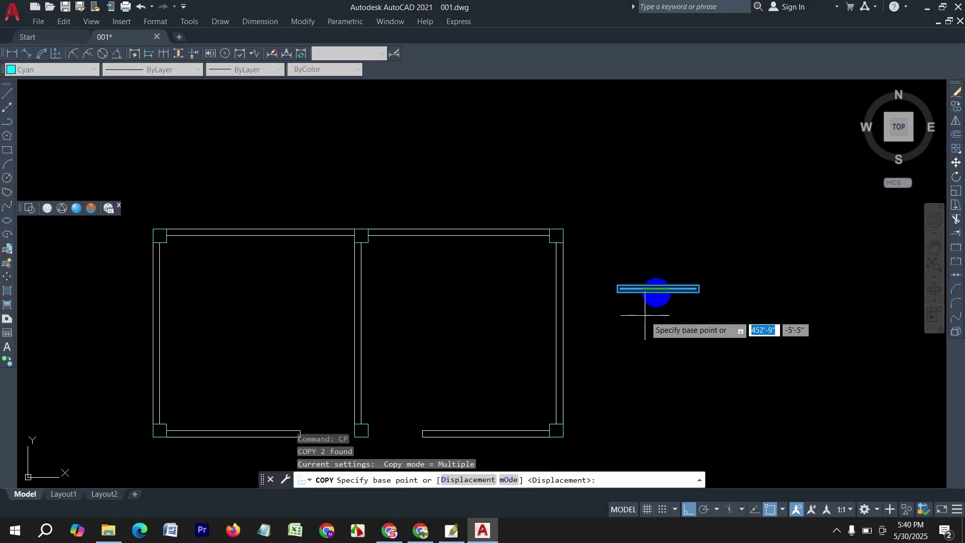
{"action": "scroll", "coordinate": [658, 294], "scroll_direction": "up", "scroll_amount": 2}
{"action": "left_click", "coordinate": [652, 296]}
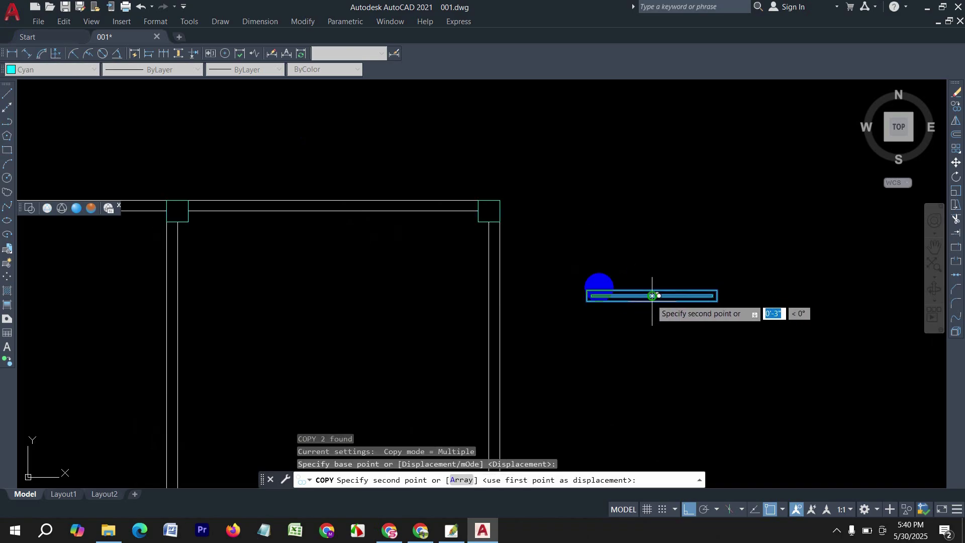
{"action": "scroll", "coordinate": [470, 186], "scroll_direction": "down", "scroll_amount": 2}
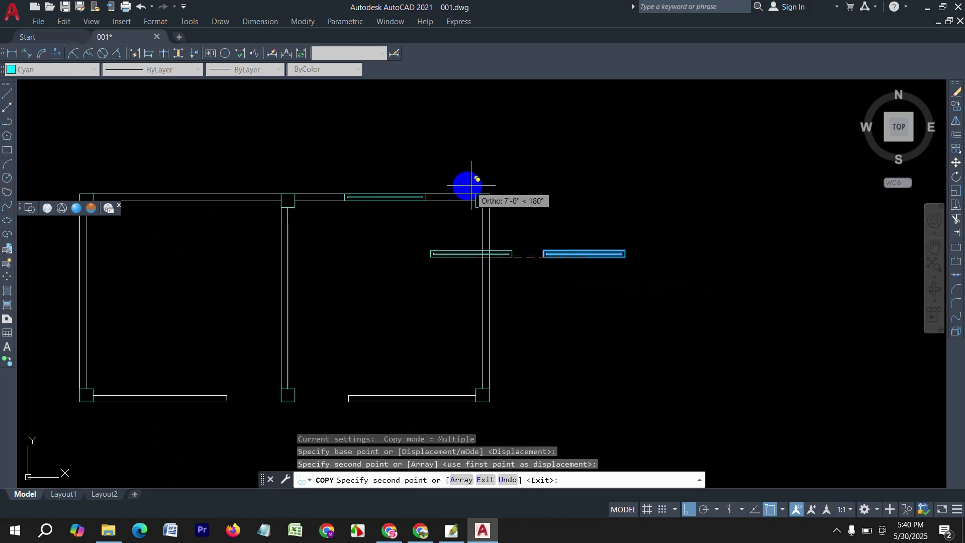
{"action": "left_click", "coordinate": [187, 200]}
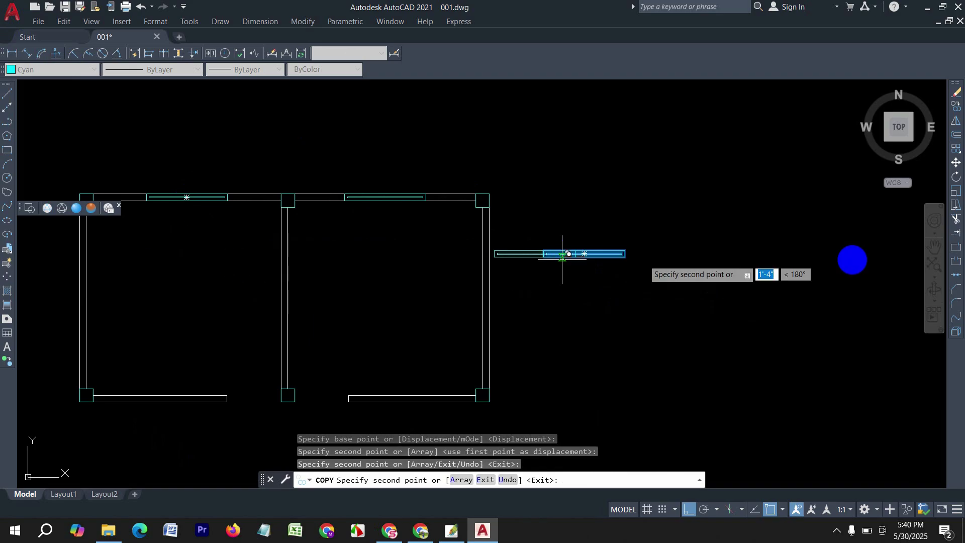
{"action": "key", "text": "Escape"}
- Rotate the loose window symbol about its lower-right corner so that it stands vertical
{"action": "left_click", "coordinate": [645, 290]}
{"action": "left_click", "coordinate": [543, 220]}
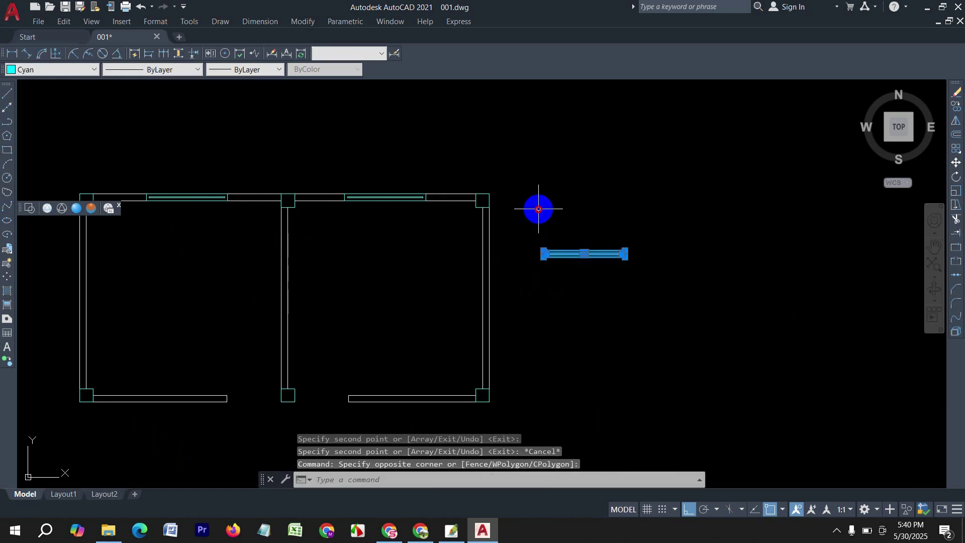
{"action": "key", "text": "Return"}
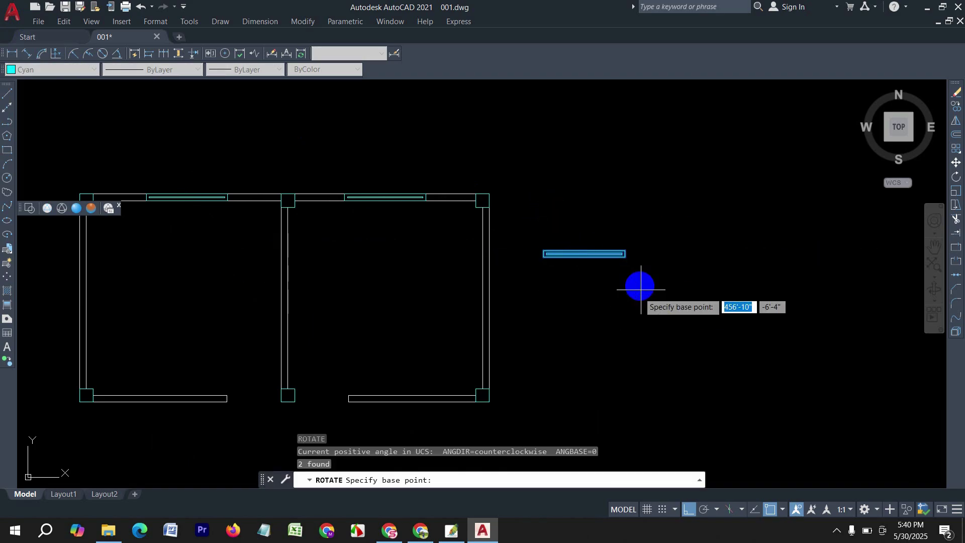
{"action": "left_click", "coordinate": [625, 254]}
{"action": "left_click", "coordinate": [631, 322]}
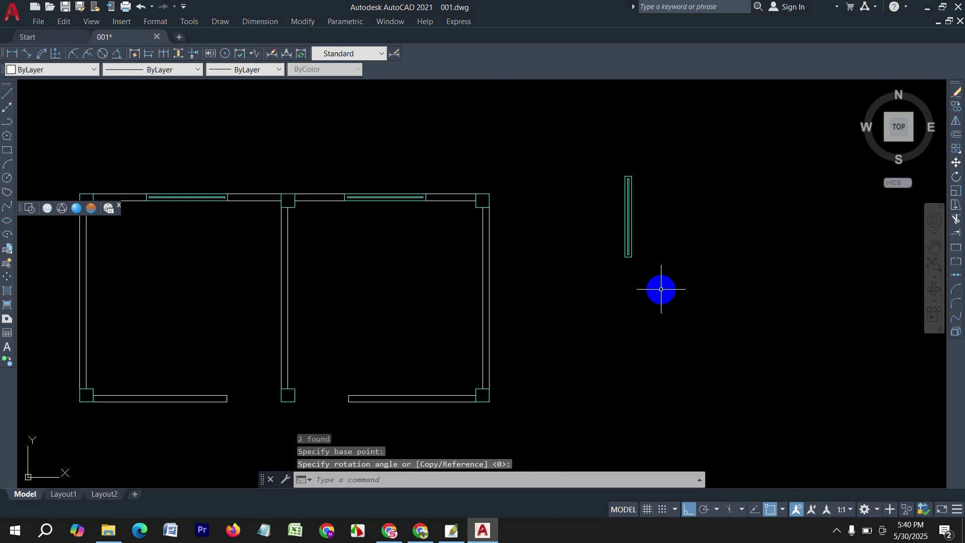
- Copy the vertical window symbol by its midpoint to the middle of the right room's outer side wall
{"action": "left_click", "coordinate": [660, 288]}
{"action": "left_click", "coordinate": [584, 140]}
{"action": "type", "text": "o"}
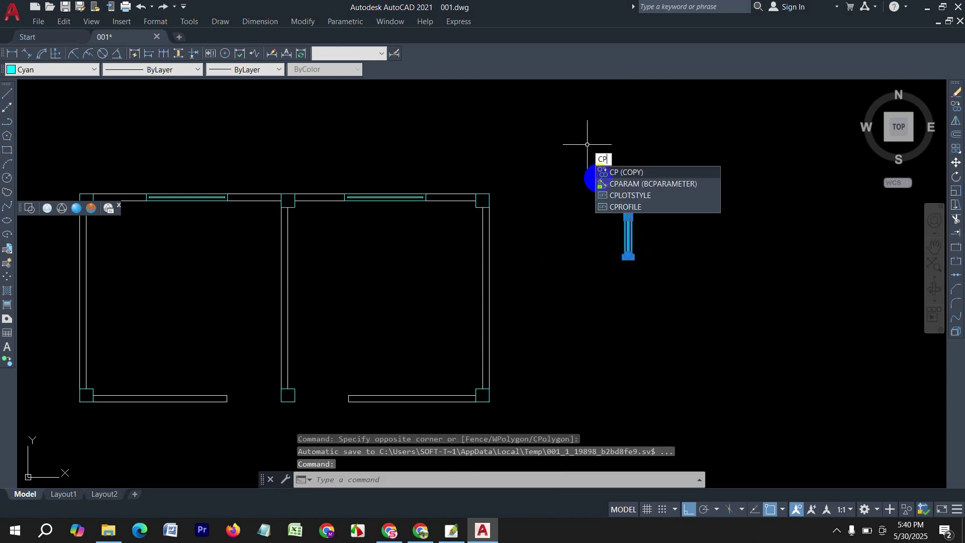
{"action": "key", "text": "Return"}
{"action": "left_click", "coordinate": [629, 217]}
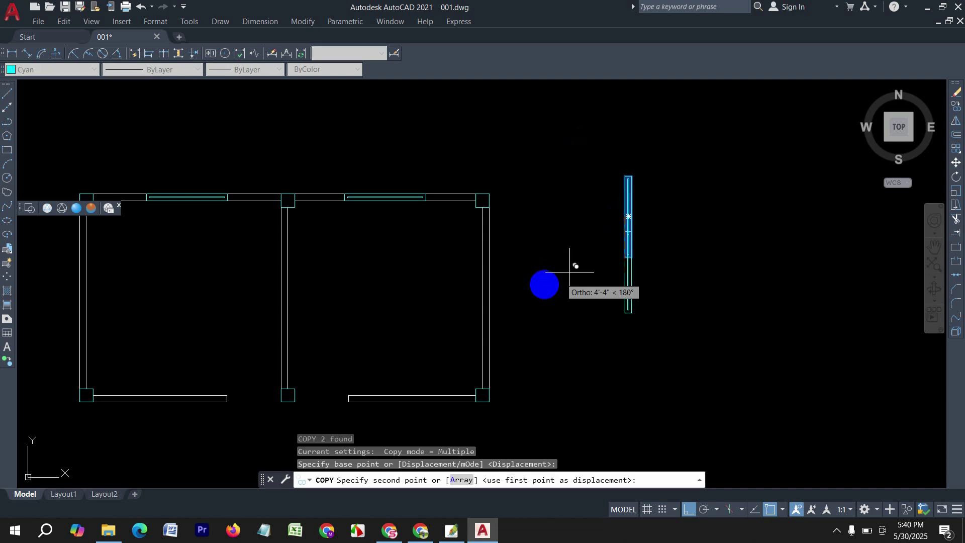
{"action": "left_click", "coordinate": [485, 296]}
{"action": "scroll", "coordinate": [615, 273], "scroll_direction": "down", "scroll_amount": 2}
{"action": "key", "text": "Escape"}
- Copy the loose vertical window symbol to the middle of the left room's outer side wall
{"action": "left_click", "coordinate": [659, 284]}
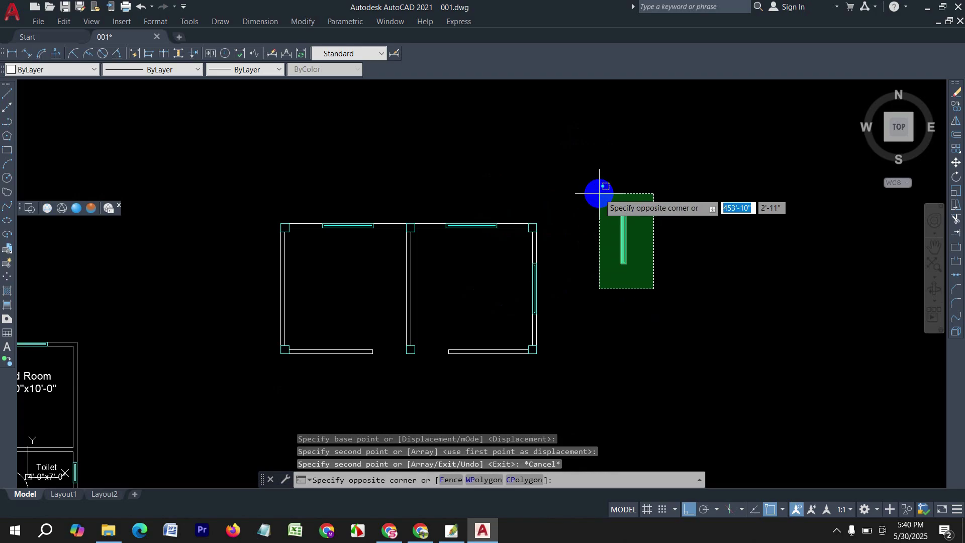
{"action": "left_click", "coordinate": [603, 196]}
{"action": "type", "text": "cp"}
{"action": "key", "text": "Return"}
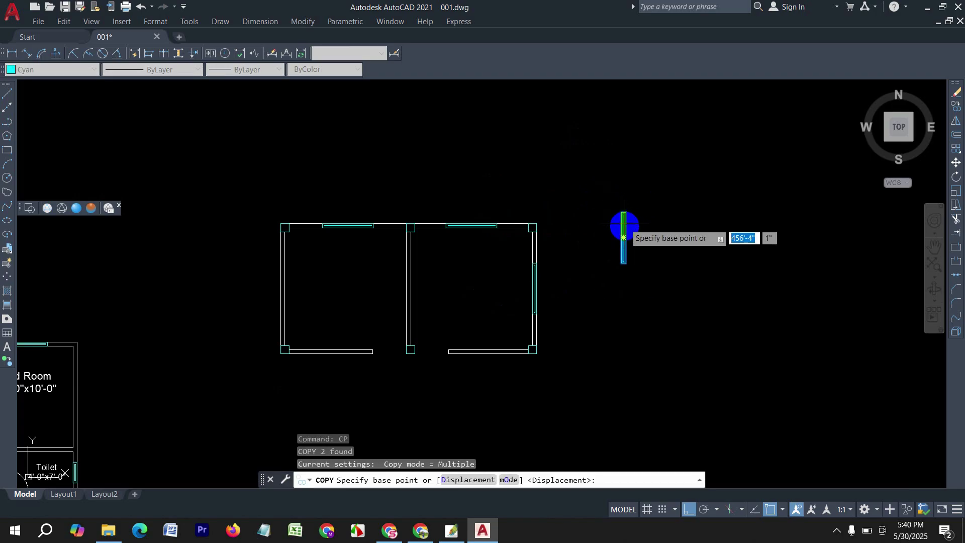
{"action": "scroll", "coordinate": [633, 243], "scroll_direction": "up", "scroll_amount": 2}
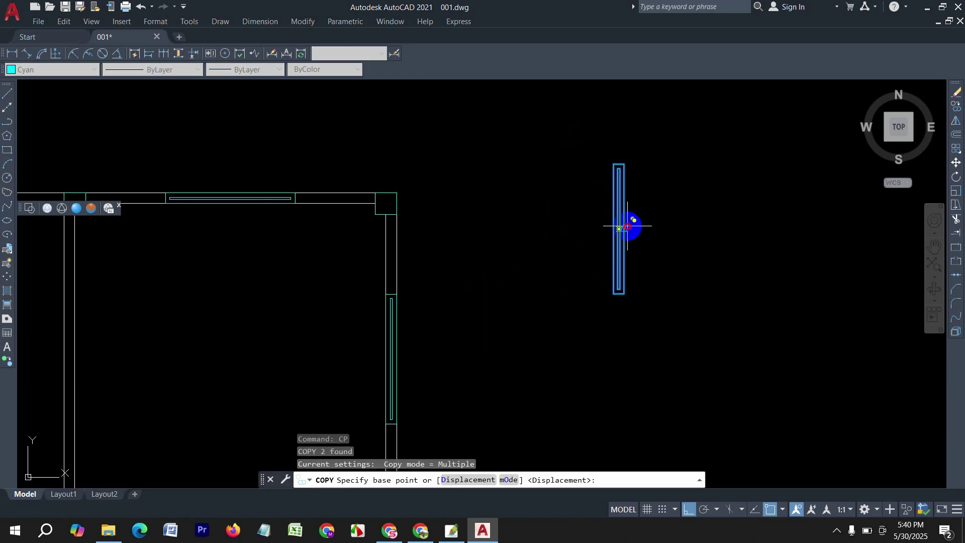
{"action": "left_click", "coordinate": [624, 229]}
{"action": "scroll", "coordinate": [631, 224], "scroll_direction": "down", "scroll_amount": 2}
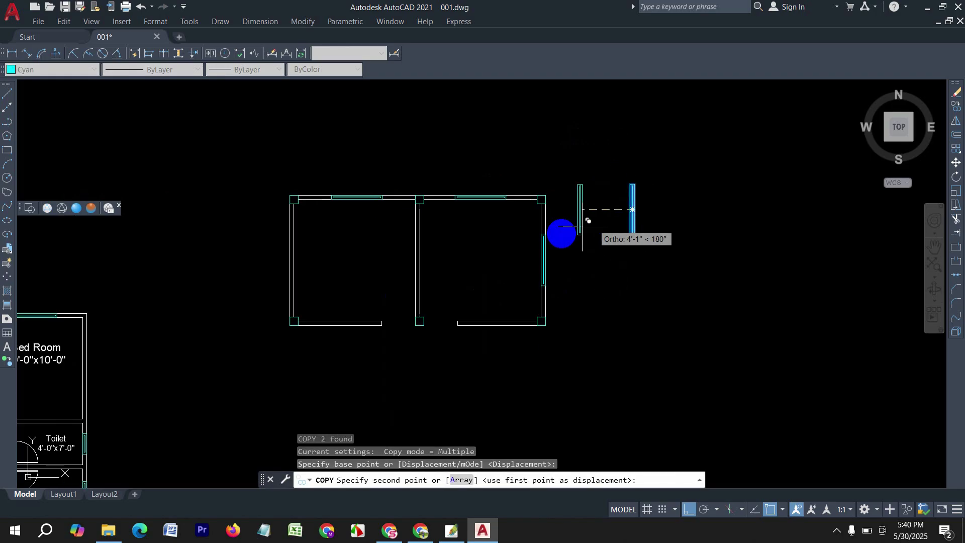
{"action": "left_click", "coordinate": [293, 260]}
{"action": "key", "text": "Escape"}
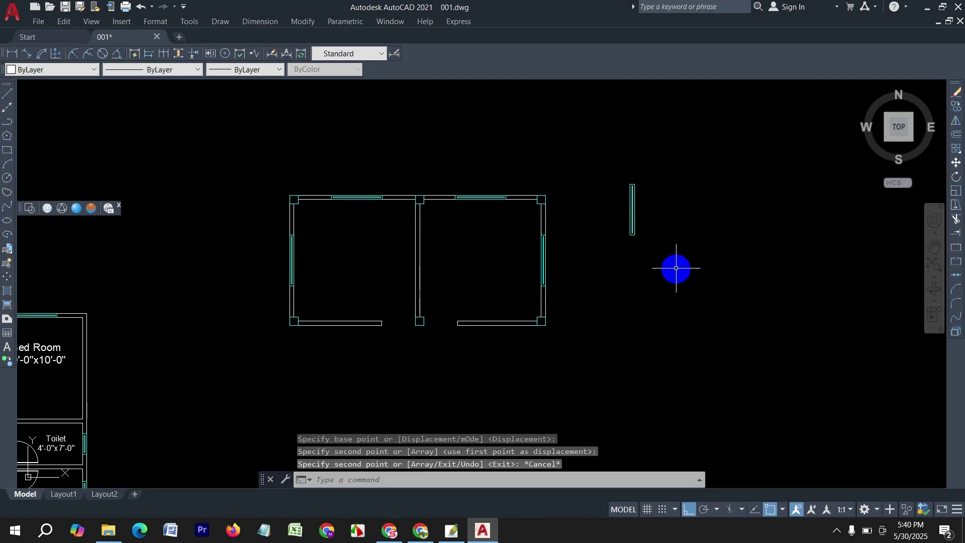
- Delete the loose vertical window symbol beside the floor plan
{"action": "left_click", "coordinate": [668, 272]}
{"action": "left_click", "coordinate": [586, 149]}
{"action": "key", "text": "Delete"}
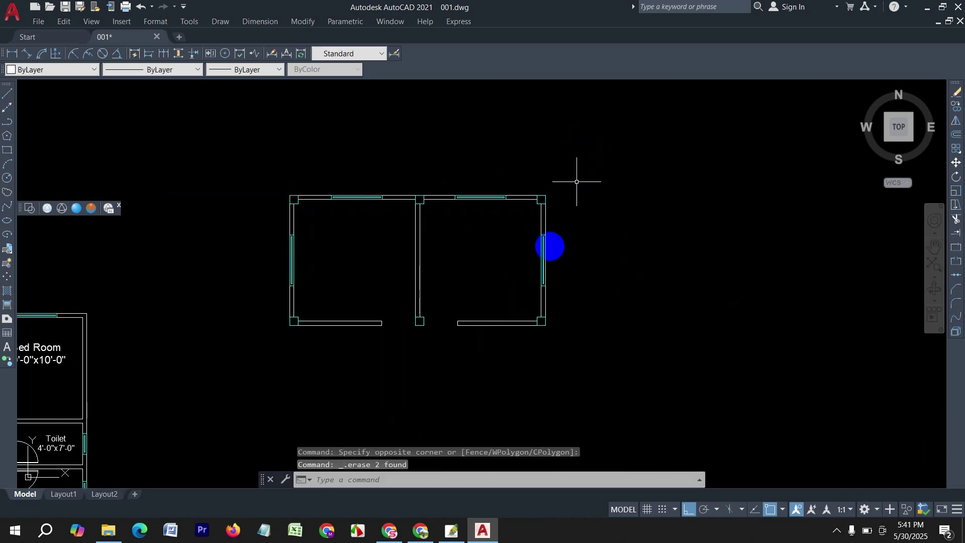
- Draw a horizontal 3'4" base line for the door symbol in the empty space beside the right room
{"action": "middle_click_drag", "start_coordinate": [539, 328], "coordinate": [518, 338]}
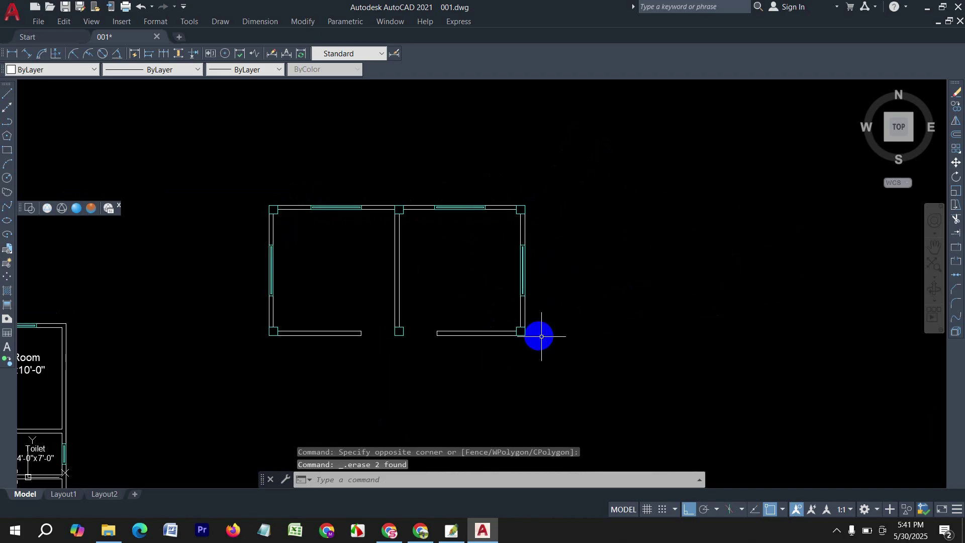
{"action": "scroll", "coordinate": [565, 312], "scroll_direction": "up", "scroll_amount": 2}
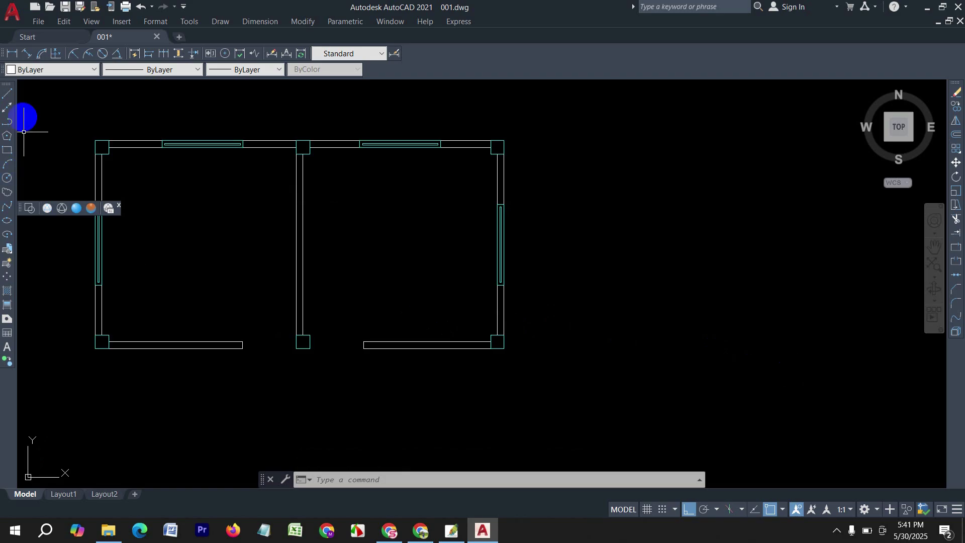
{"action": "left_click", "coordinate": [3, 99]}
{"action": "left_click", "coordinate": [585, 326]}
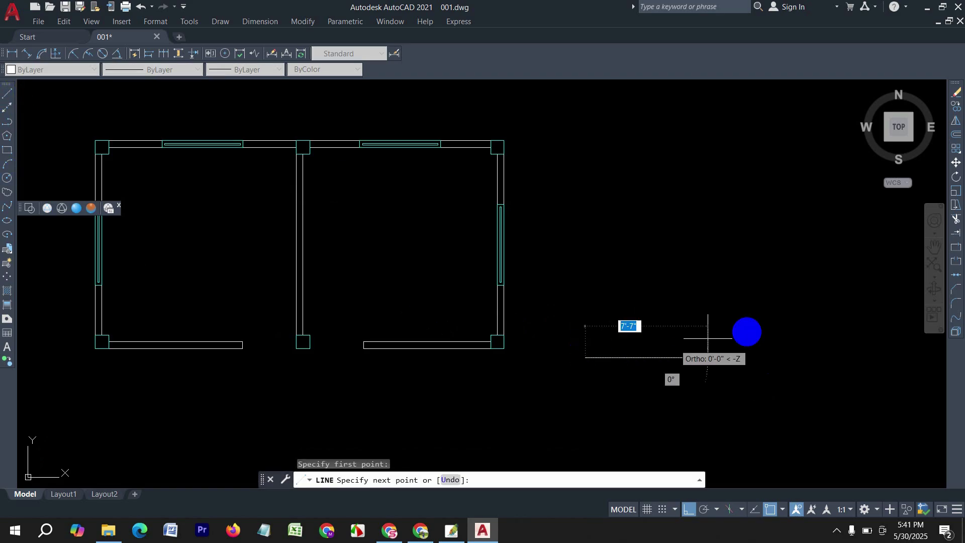
{"action": "type", "text": "3"}
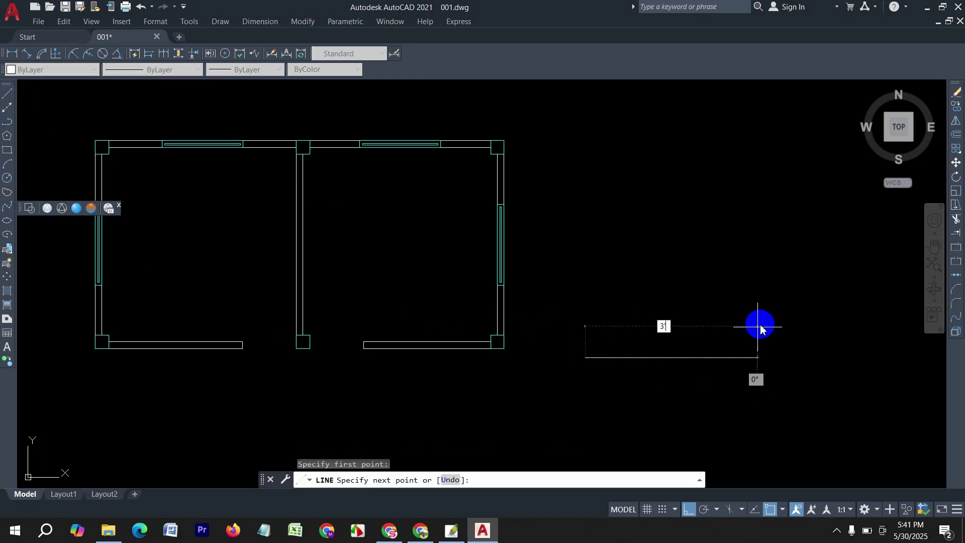
{"action": "key", "text": "Return"}
{"action": "key", "text": "Return"}
- Draw the stepped door jamb from the base line's left end: 5" up, 2" right, 2" down, 1" right, 3" down
{"action": "scroll", "coordinate": [596, 362], "scroll_direction": "up", "scroll_amount": 4}
{"action": "key", "text": "Return"}
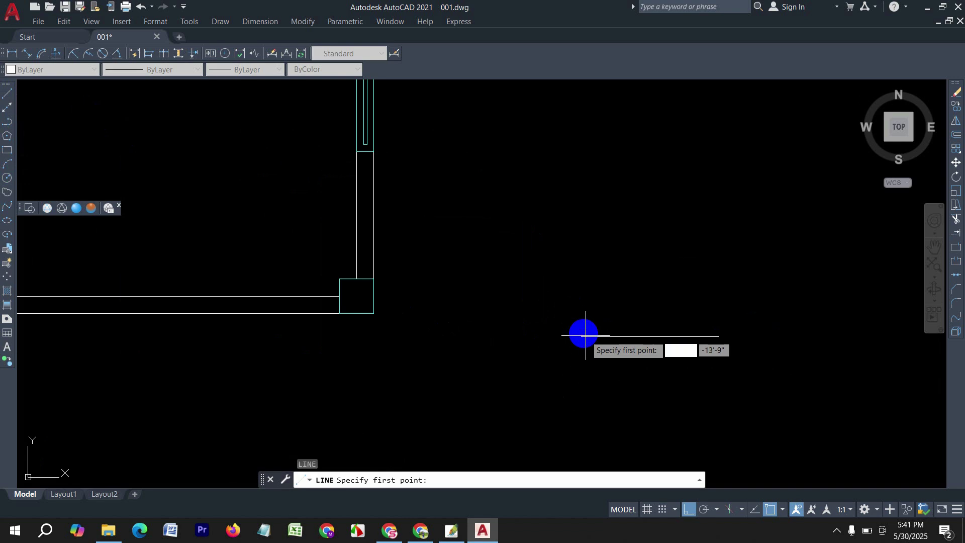
{"action": "left_click", "coordinate": [581, 332]}
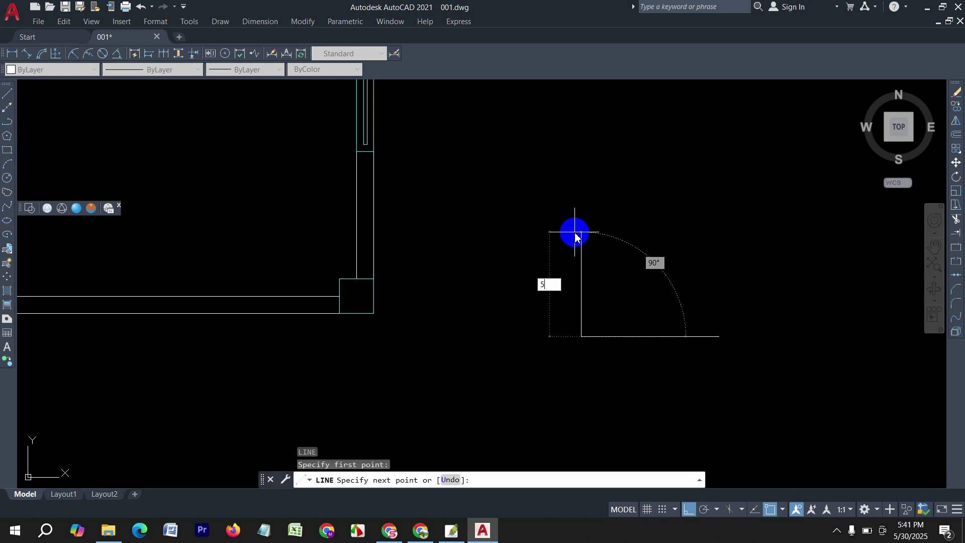
{"action": "key", "text": "Return"}
{"action": "key", "text": "Return"}
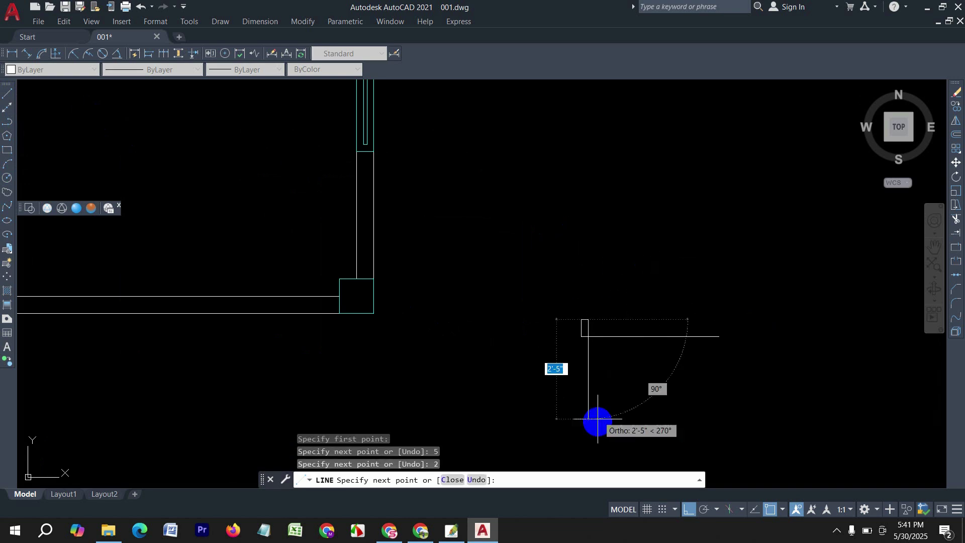
{"action": "key", "text": "Return"}
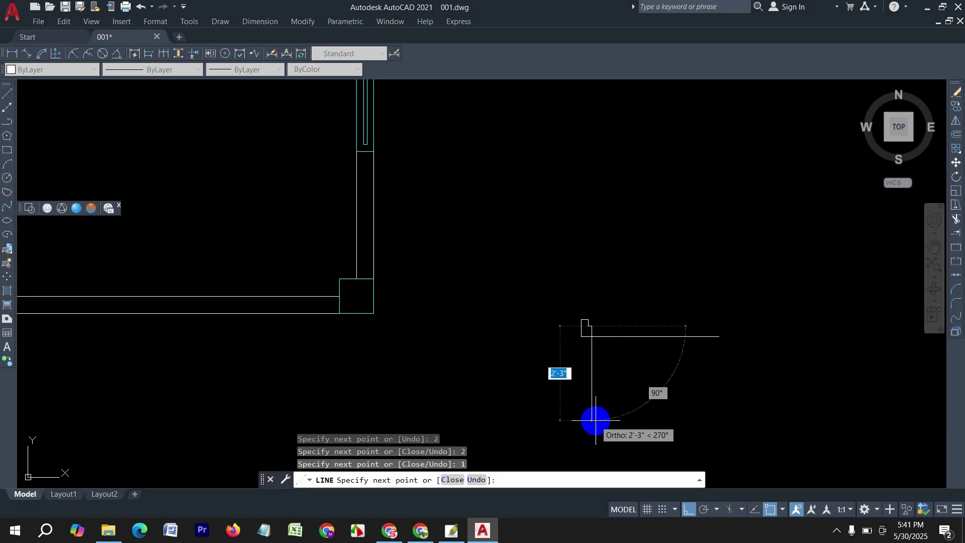
{"action": "type", "text": "1"}
{"action": "key", "text": "Return"}
{"action": "type", "text": "3"}
{"action": "key", "text": "Return"}
{"action": "key", "text": "Return"}
- Mirror the stepped jamb about the base line's midpoint to its other end, keeping the original
{"action": "left_click", "coordinate": [609, 326]}
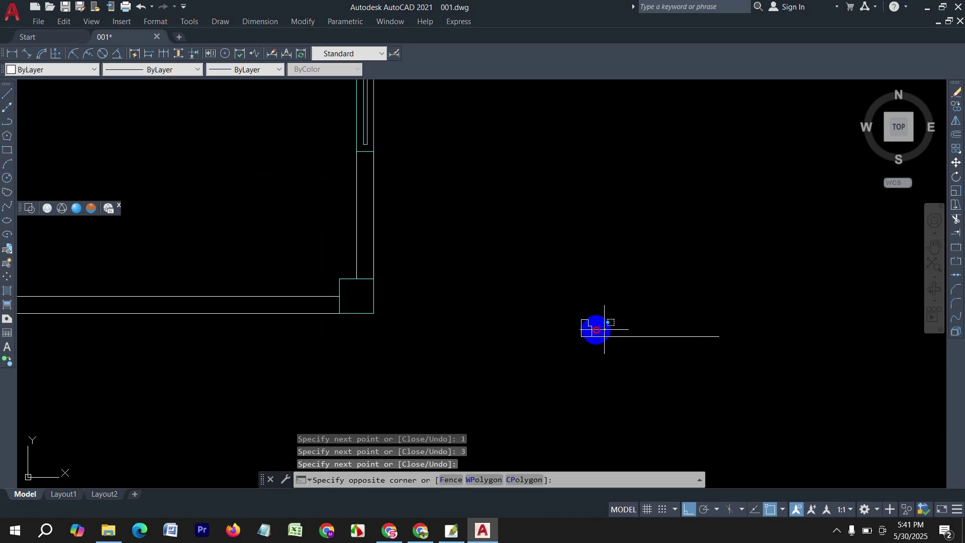
{"action": "left_click", "coordinate": [550, 293]}
{"action": "key", "text": "Return"}
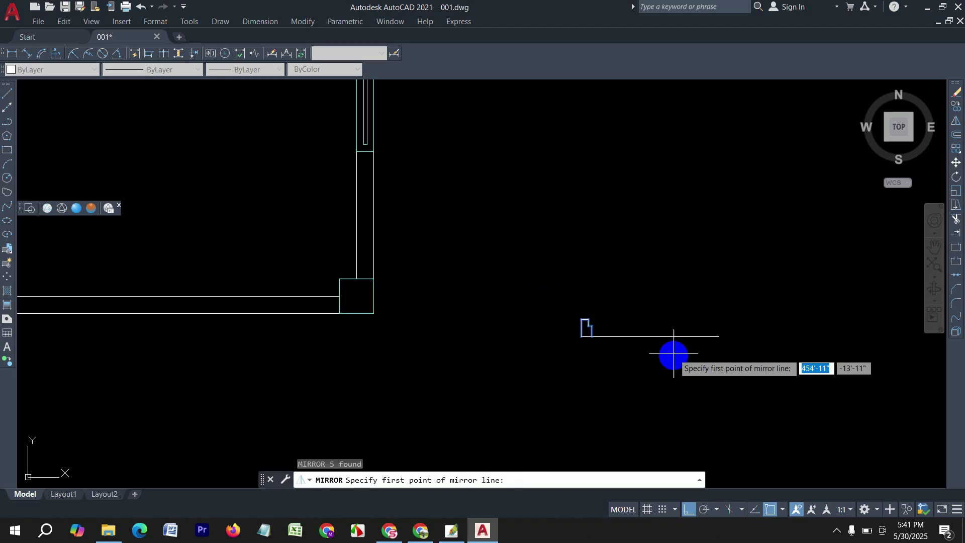
{"action": "left_click", "coordinate": [655, 336]}
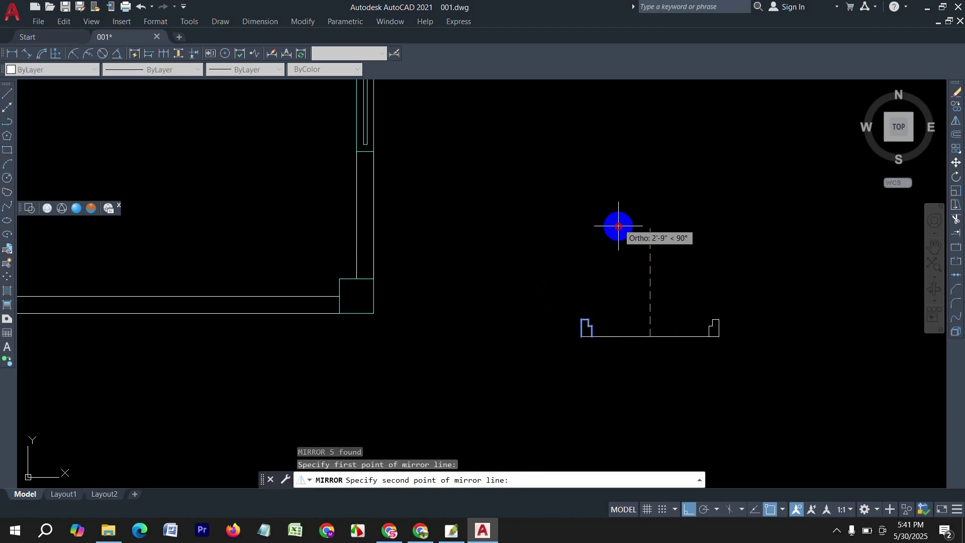
{"action": "left_click", "coordinate": [619, 226]}
{"action": "left_click", "coordinate": [648, 274]}
{"action": "scroll", "coordinate": [770, 331], "scroll_direction": "up", "scroll_amount": 2}
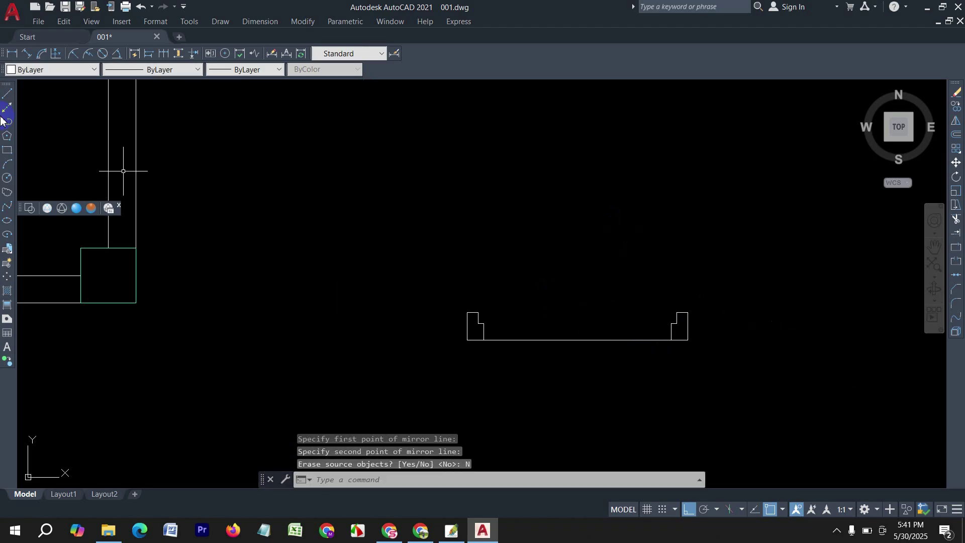
- Draw two parallel 7' vertical lines for the door leaf, starting at both corners of the left jamb's step
{"action": "left_click", "coordinate": [7, 91]}
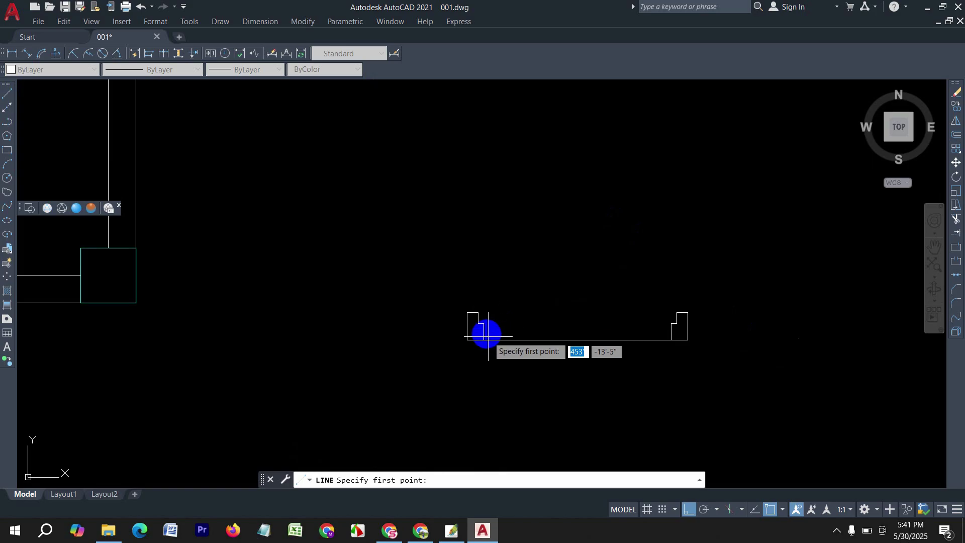
{"action": "scroll", "coordinate": [476, 326], "scroll_direction": "up", "scroll_amount": 2}
{"action": "left_click", "coordinate": [474, 319]}
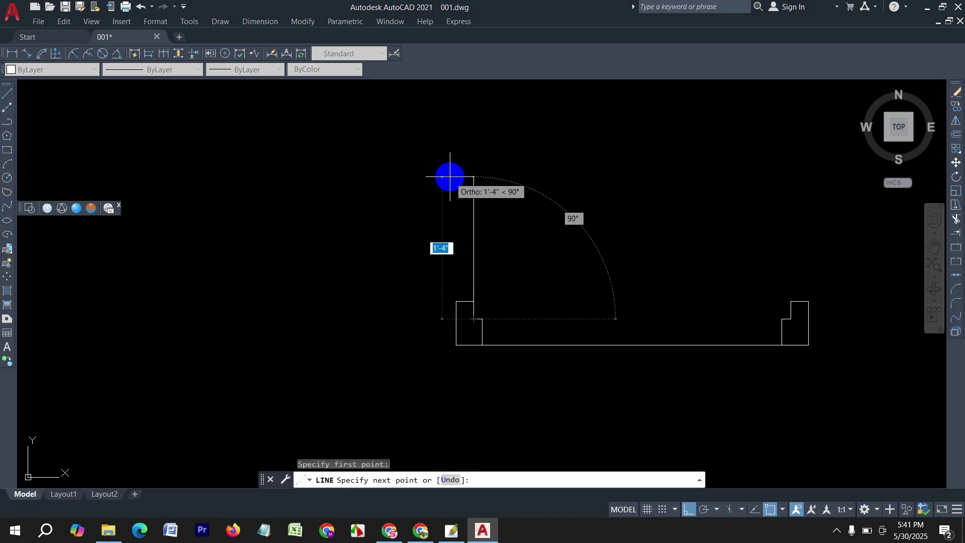
{"action": "type", "text": "7'"}
{"action": "key", "text": "Return"}
{"action": "key", "text": "Return"}
{"action": "key", "text": "Return"}
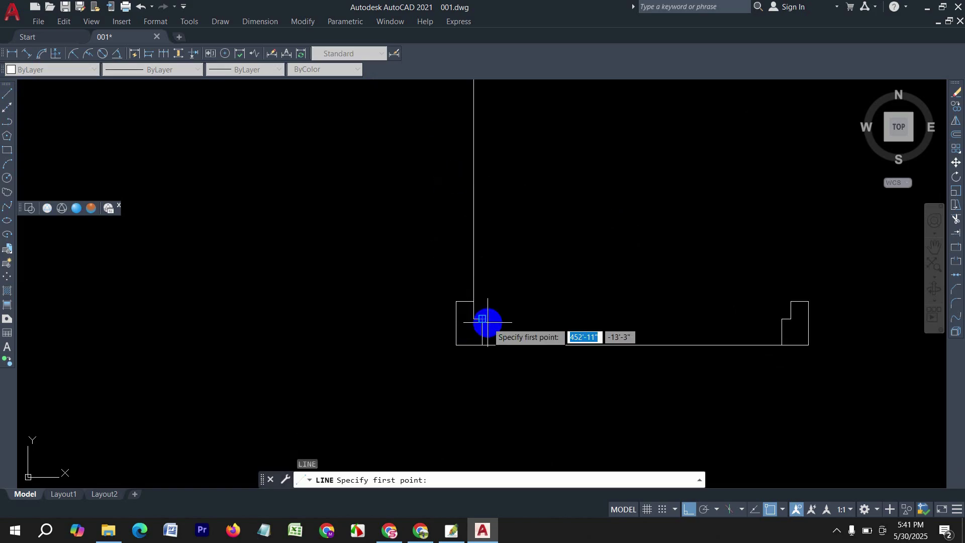
{"action": "left_click", "coordinate": [483, 319]}
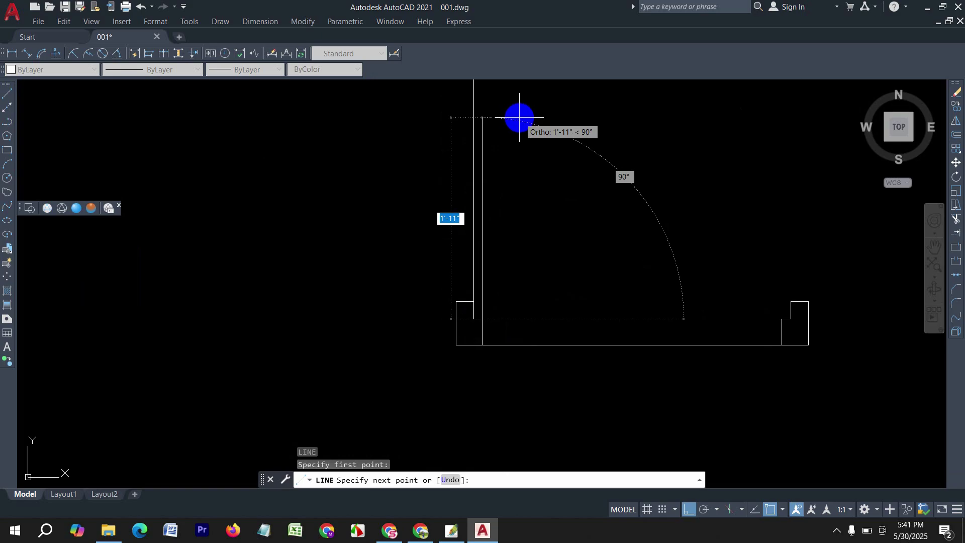
{"action": "key", "text": "Return"}
{"action": "key", "text": "Return"}
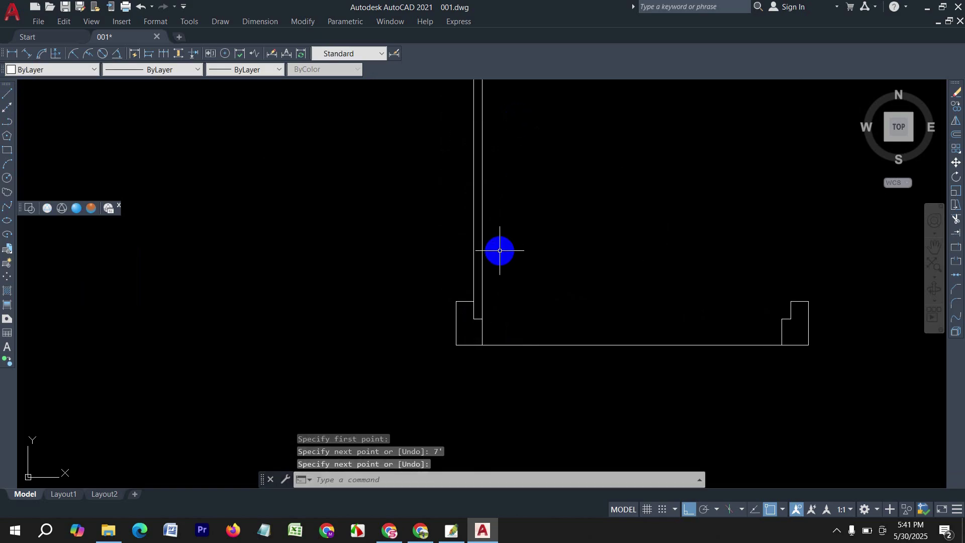
- Draw a circle centred on the left jamb's upper inner corner, with its radius reaching the right jamb's upper inner corner
{"action": "type", "text": "c"}
{"action": "key", "text": "Return"}
{"action": "left_click", "coordinate": [474, 301]}
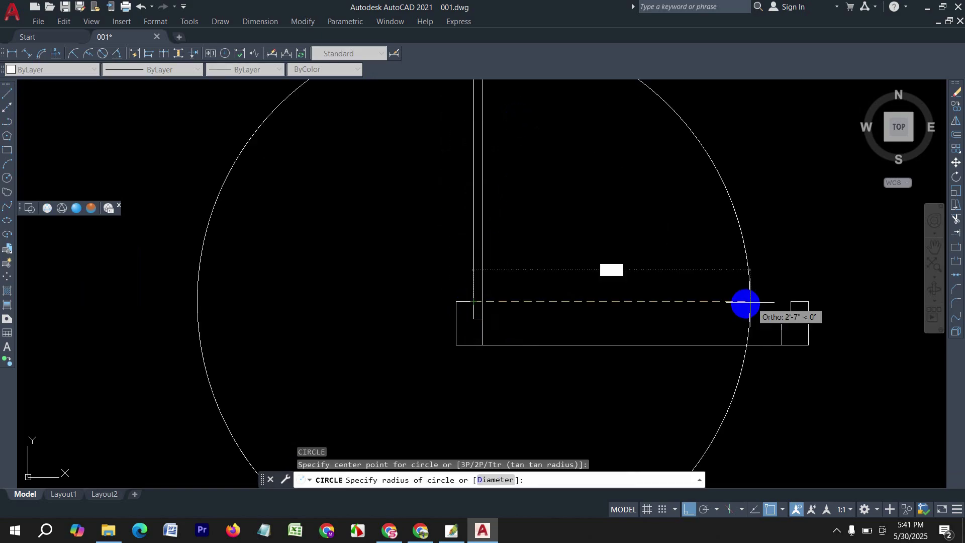
{"action": "left_click", "coordinate": [781, 301]}
{"action": "scroll", "coordinate": [654, 307], "scroll_direction": "down", "scroll_amount": 4}
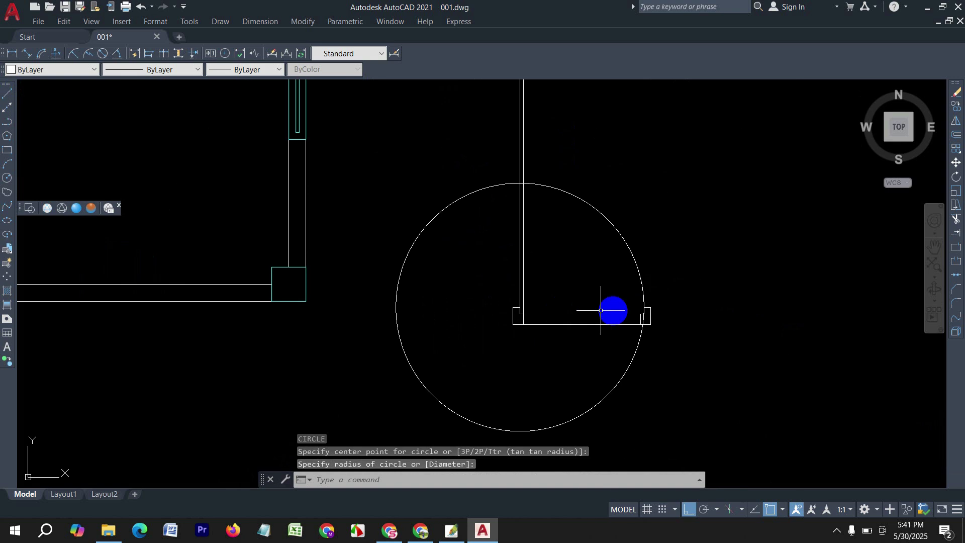
- Trim the circle, leaf lines and base line, leaving a door leaf with a quarter-circle swing between the jambs
{"action": "type", "text": "tr"}
{"action": "key", "text": "Return"}
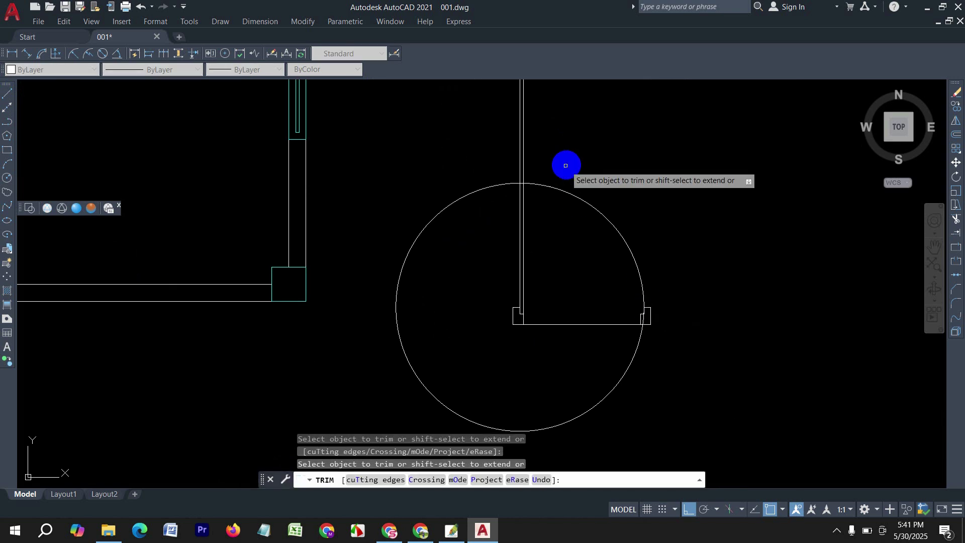
{"action": "mouse_move", "coordinate": [569, 162]}
{"action": "left_mouse_down"}
{"action": "mouse_move", "coordinate": [457, 161]}
{"action": "mouse_move", "coordinate": [461, 312]}
{"action": "mouse_move", "coordinate": [607, 380]}
{"action": "mouse_move", "coordinate": [593, 303]}
{"action": "mouse_move", "coordinate": [608, 318]}
{"action": "left_mouse_up"}
{"action": "scroll", "coordinate": [665, 319], "scroll_direction": "up", "scroll_amount": 7}
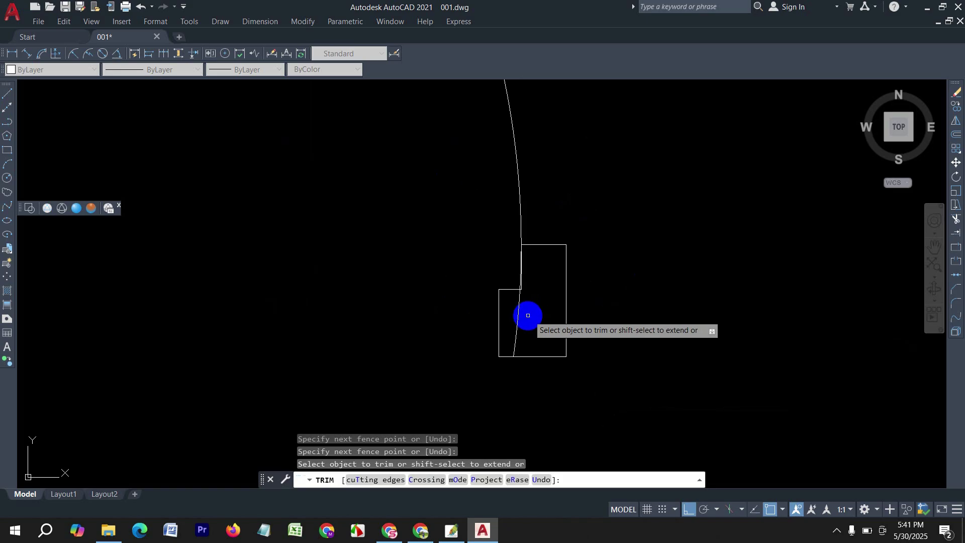
{"action": "scroll", "coordinate": [515, 318], "scroll_direction": "up", "scroll_amount": 4}
{"action": "mouse_move", "coordinate": [511, 319]}
{"action": "left_mouse_down"}
{"action": "mouse_move", "coordinate": [550, 311]}
{"action": "mouse_move", "coordinate": [524, 236]}
{"action": "mouse_move", "coordinate": [511, 227]}
{"action": "mouse_move", "coordinate": [518, 237]}
{"action": "left_mouse_up"}
{"action": "scroll", "coordinate": [524, 232], "scroll_direction": "up", "scroll_amount": 2}
{"action": "scroll", "coordinate": [524, 232], "scroll_direction": "up", "scroll_amount": 3}
{"action": "scroll", "coordinate": [622, 274], "scroll_direction": "down", "scroll_amount": 8}
{"action": "key", "text": "Escape"}
{"action": "scroll", "coordinate": [651, 312], "scroll_direction": "down", "scroll_amount": 4}
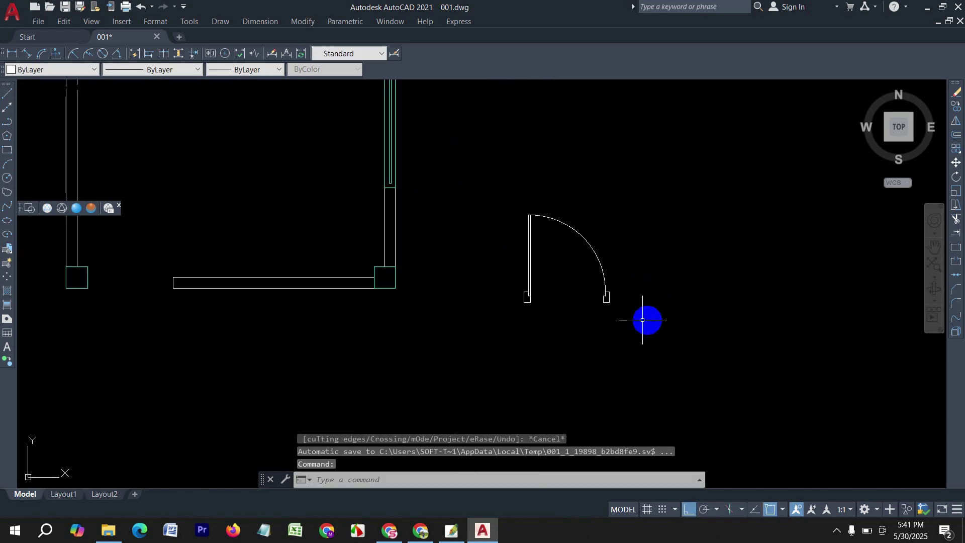
- Convert the whole door symbol into a block named "door 5"
{"action": "left_click", "coordinate": [646, 326]}
{"action": "left_click", "coordinate": [490, 169]}
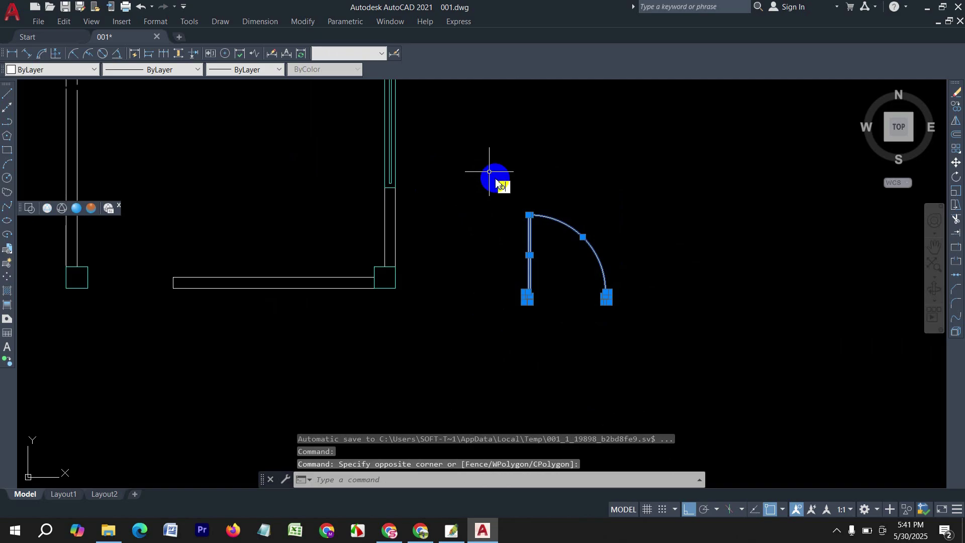
{"action": "type", "text": "b"}
{"action": "key", "text": "Return"}
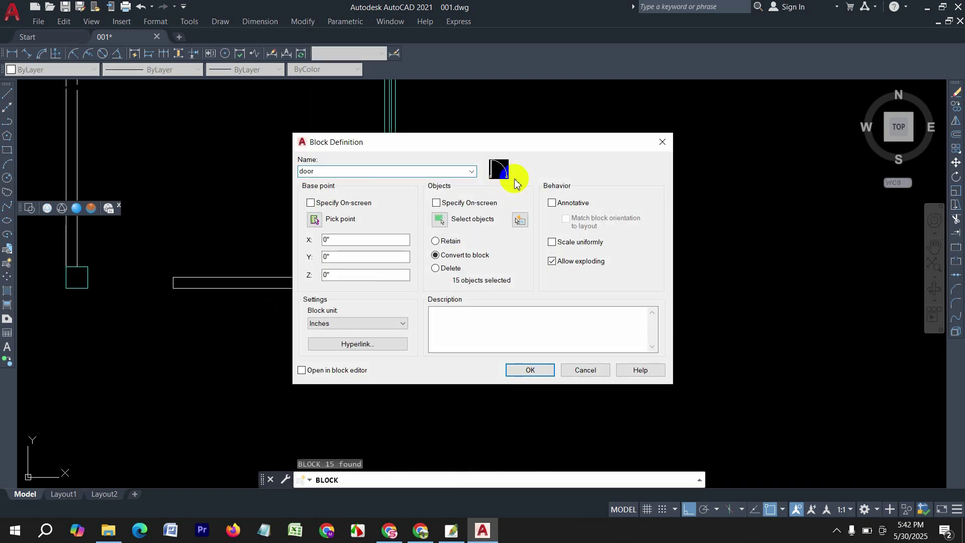
{"action": "type", "text": "door 5"}
{"action": "key", "text": "Return"}
- Move the door block by its left jamb's lower corner to the middle column's lower-right corner, filling the right room's opening
{"action": "scroll", "coordinate": [664, 283], "scroll_direction": "down", "scroll_amount": 2}
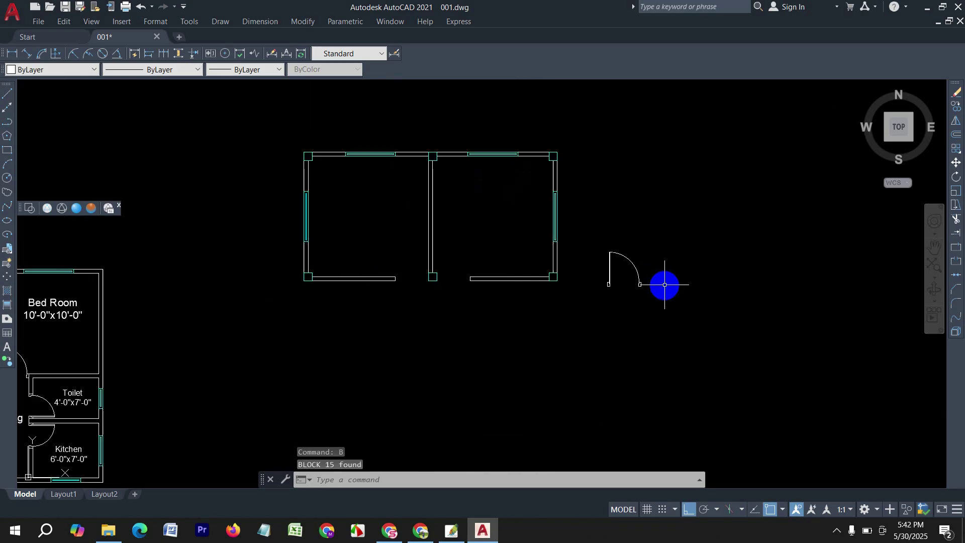
{"action": "left_click", "coordinate": [666, 297]}
{"action": "left_click", "coordinate": [594, 243]}
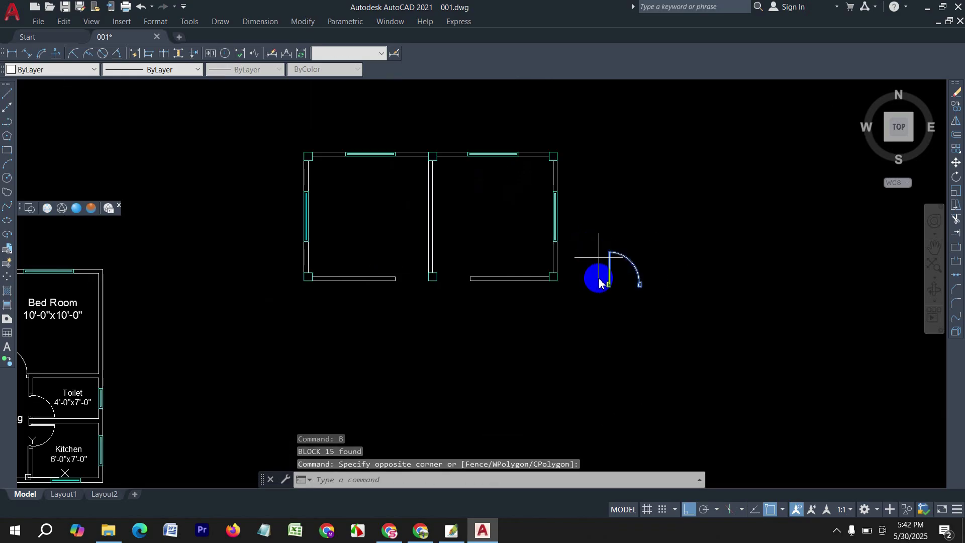
{"action": "type", "text": "m"}
{"action": "key", "text": "Return"}
{"action": "scroll", "coordinate": [606, 287], "scroll_direction": "up", "scroll_amount": 3}
{"action": "left_click", "coordinate": [651, 263]}
{"action": "scroll", "coordinate": [729, 258], "scroll_direction": "down", "scroll_amount": 5}
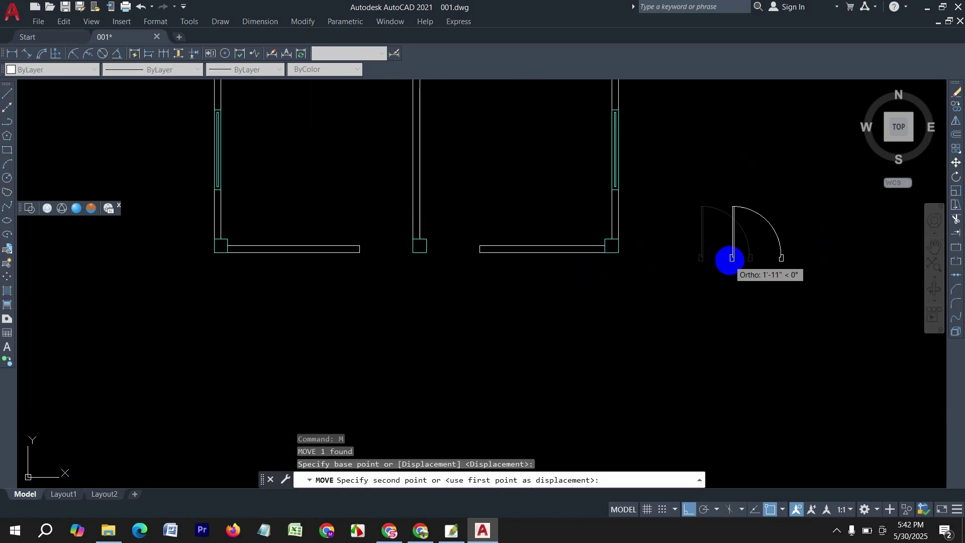
{"action": "scroll", "coordinate": [537, 246], "scroll_direction": "up", "scroll_amount": 3}
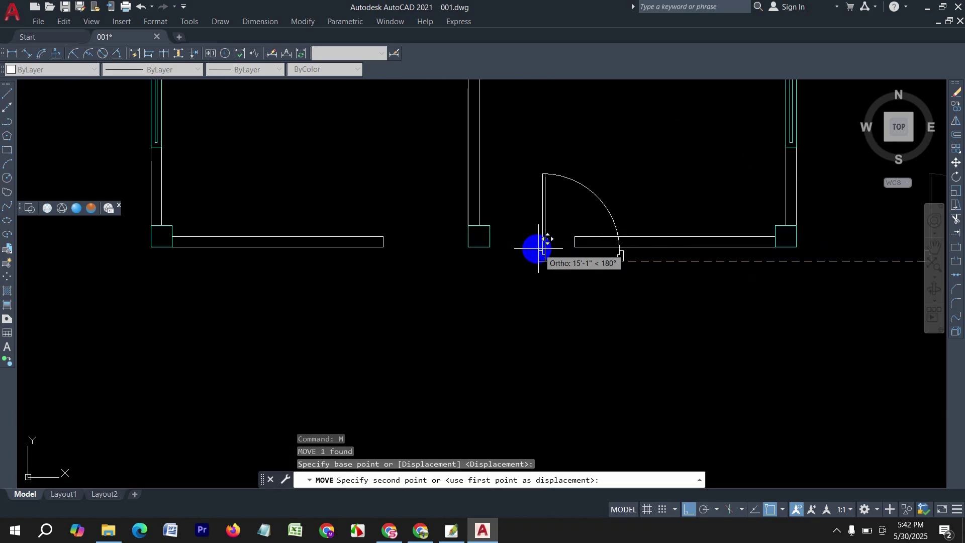
{"action": "left_click", "coordinate": [487, 248]}
- Mirror the right room's door about the middle column's vertical centreline into the left room's opening, keeping the original
{"action": "left_click", "coordinate": [525, 246]}
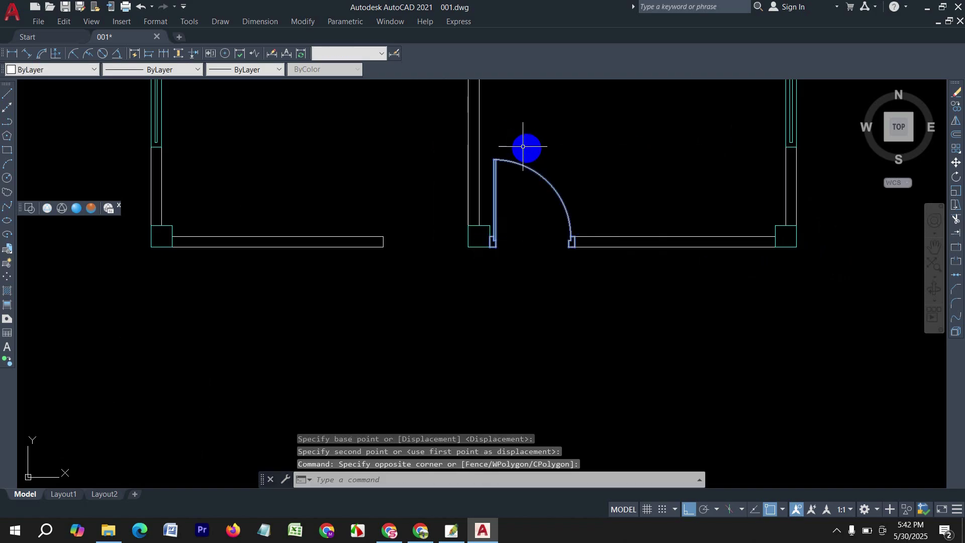
{"action": "key", "text": "Return"}
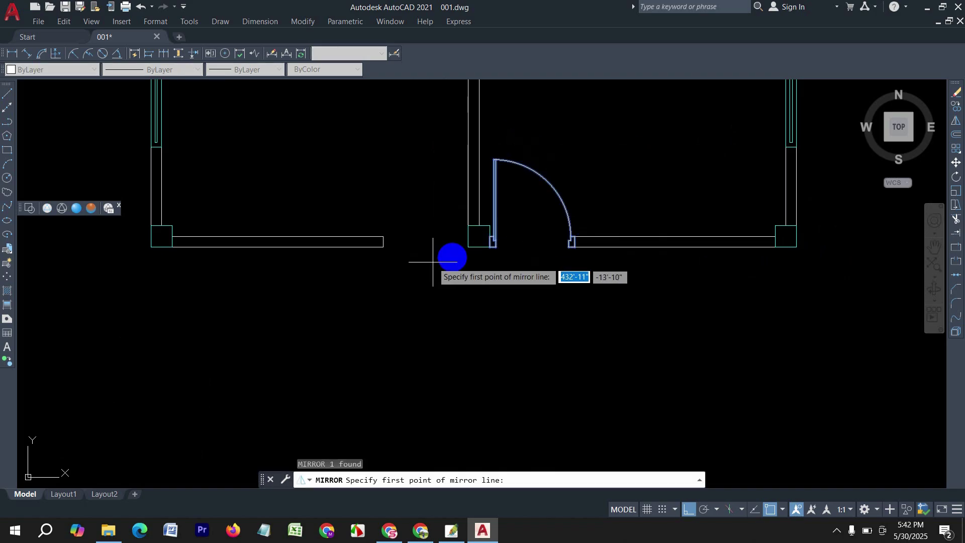
{"action": "left_click", "coordinate": [479, 237]}
{"action": "left_click", "coordinate": [472, 320]}
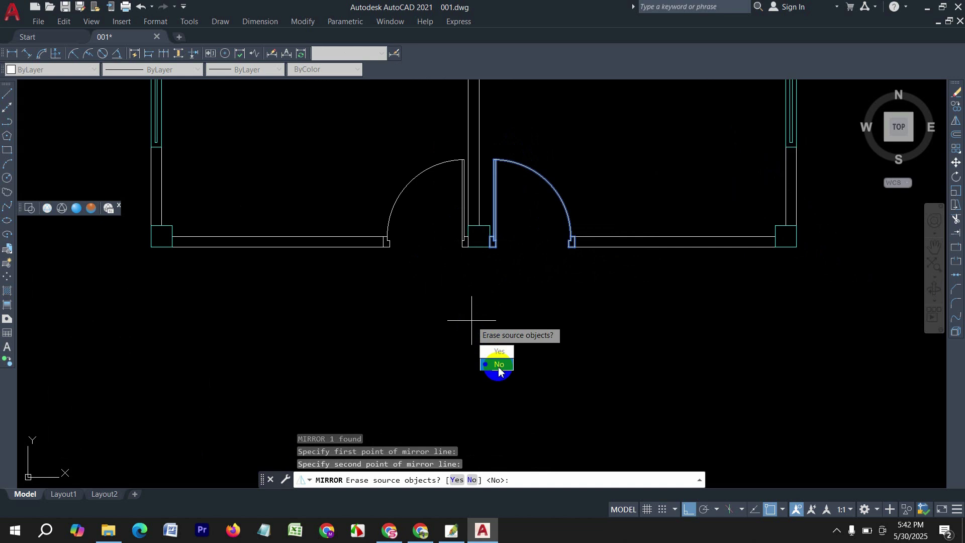
{"action": "left_click", "coordinate": [500, 367]}
{"action": "scroll", "coordinate": [475, 340], "scroll_direction": "down", "scroll_amount": 4}
{"action": "scroll", "coordinate": [514, 241], "scroll_direction": "up", "scroll_amount": 2}
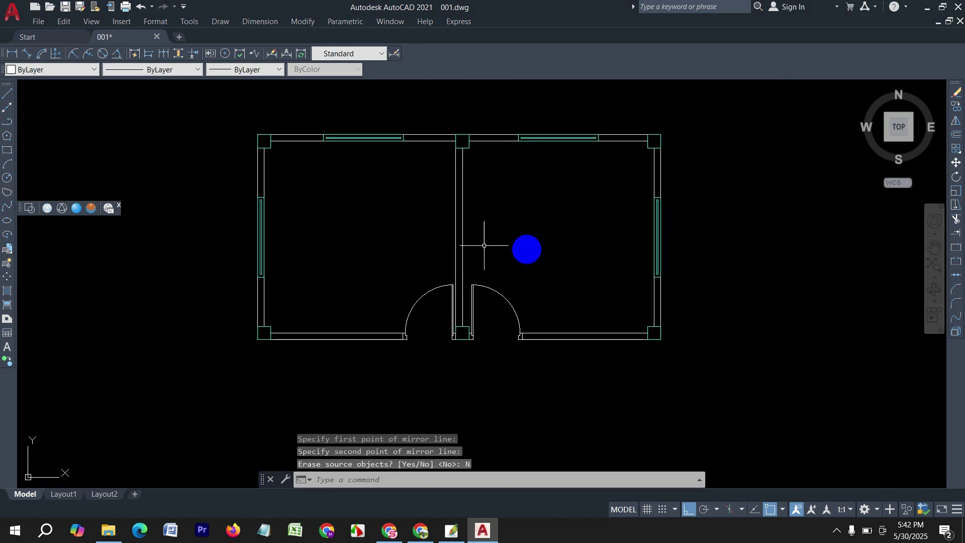
{"action": "scroll", "coordinate": [391, 216], "scroll_direction": "up", "scroll_amount": 4}
{"action": "scroll", "coordinate": [440, 227], "scroll_direction": "down", "scroll_amount": 4}
{"action": "key", "text": "Escape"}
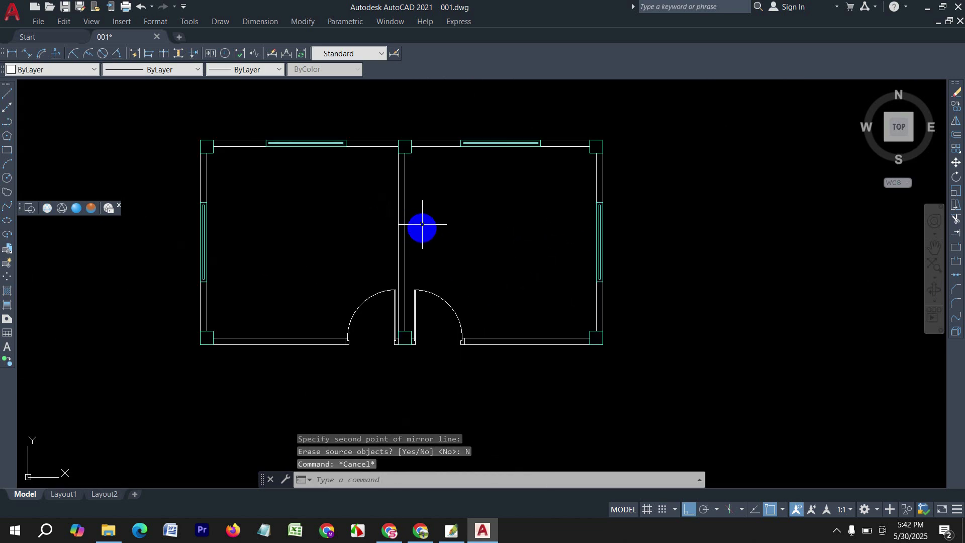
- Create a multiline text in the left room's upper area reading "Bed Room" with "12'-0"x12'-0"" on the second line
{"action": "type", "text": "t"}
{"action": "key", "text": "Return"}
{"action": "left_click", "coordinate": [245, 192]}
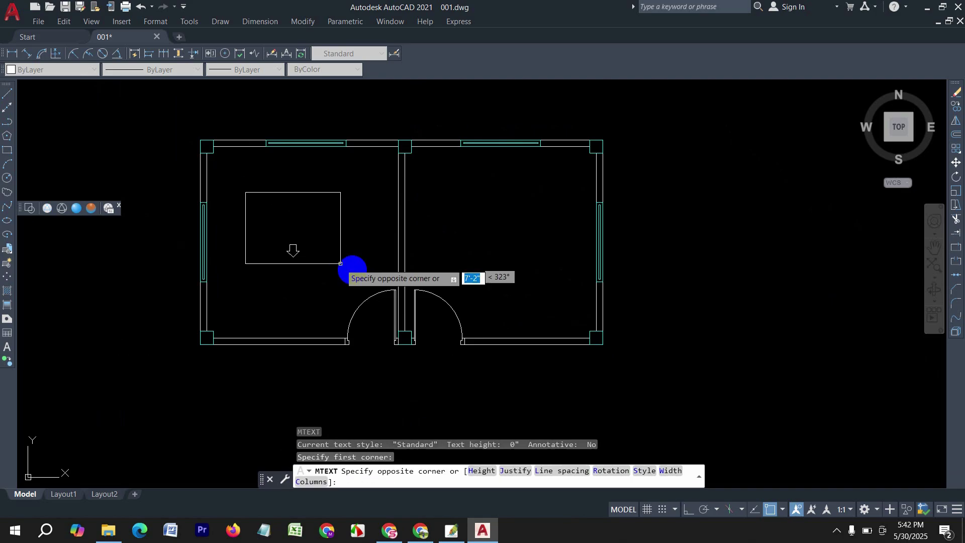
{"action": "left_click", "coordinate": [371, 278]}
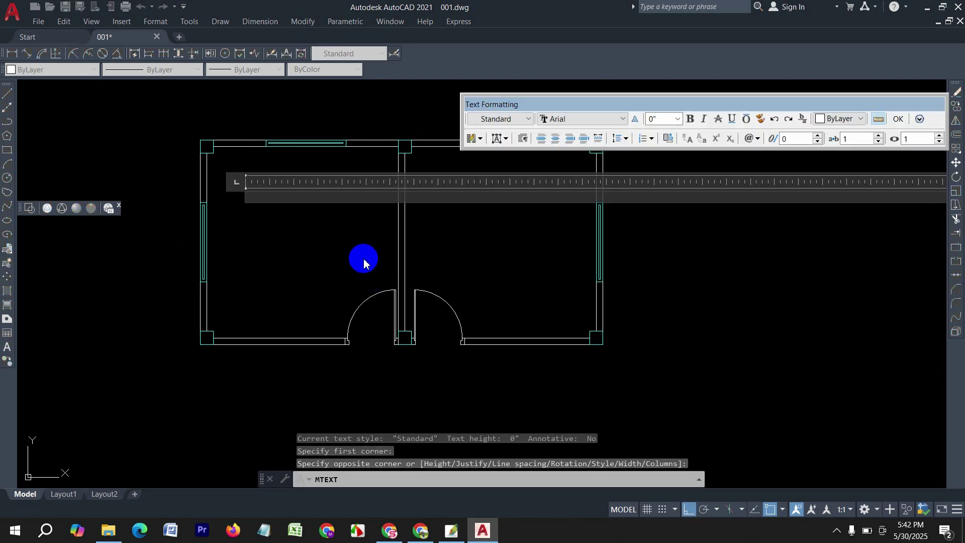
{"action": "type", "text": "Bef"}
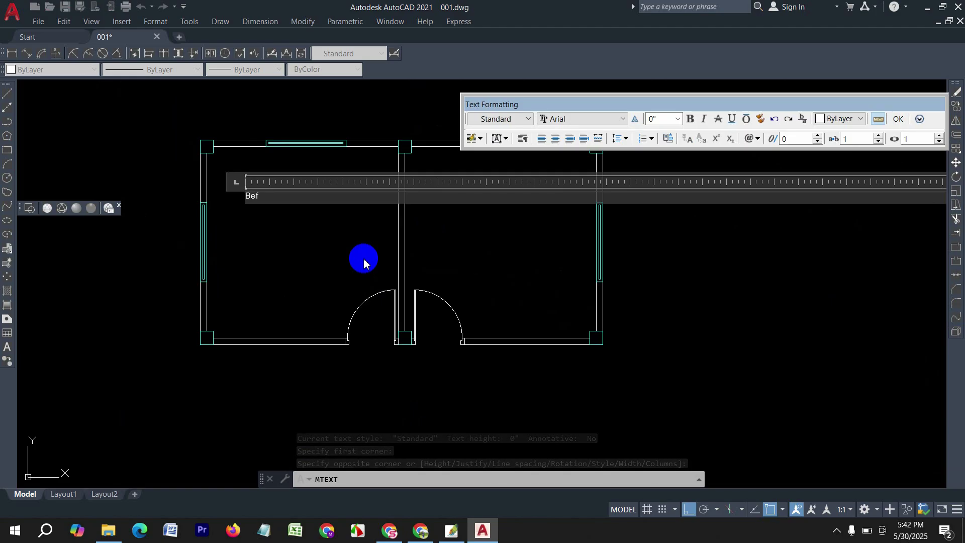
{"action": "key", "text": "BackSpace"}
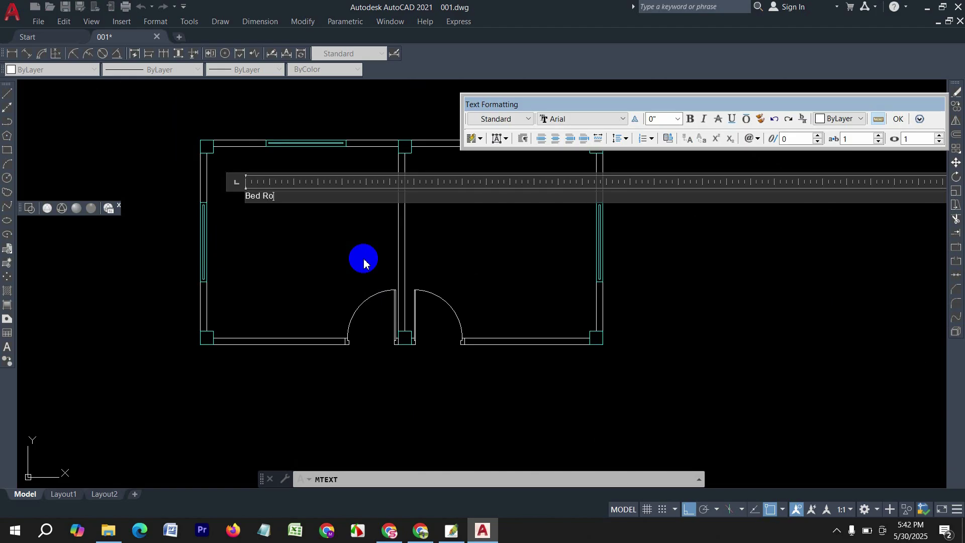
{"action": "key", "text": "Return"}
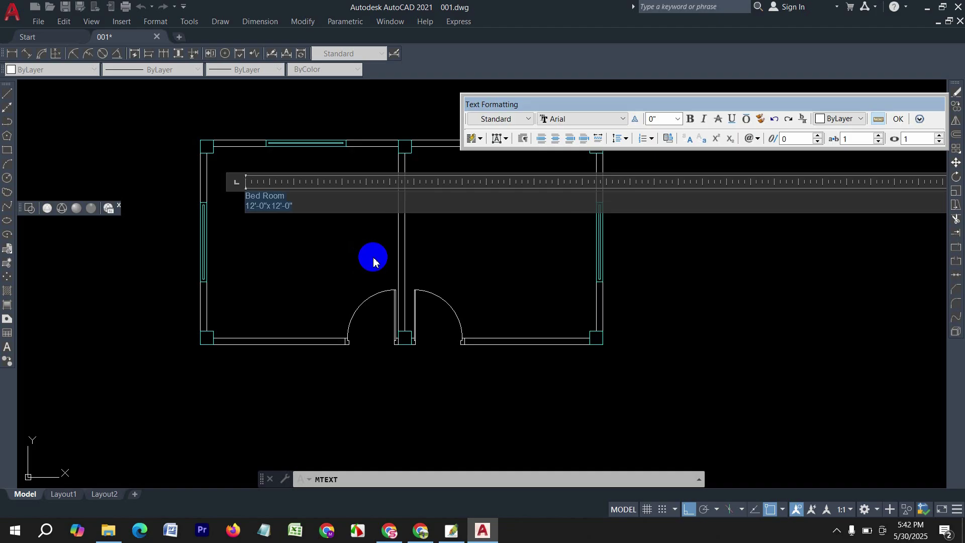
- Set the whole room label to a 10" text height with centred lines and finish the text
{"action": "left_click", "coordinate": [672, 118]}
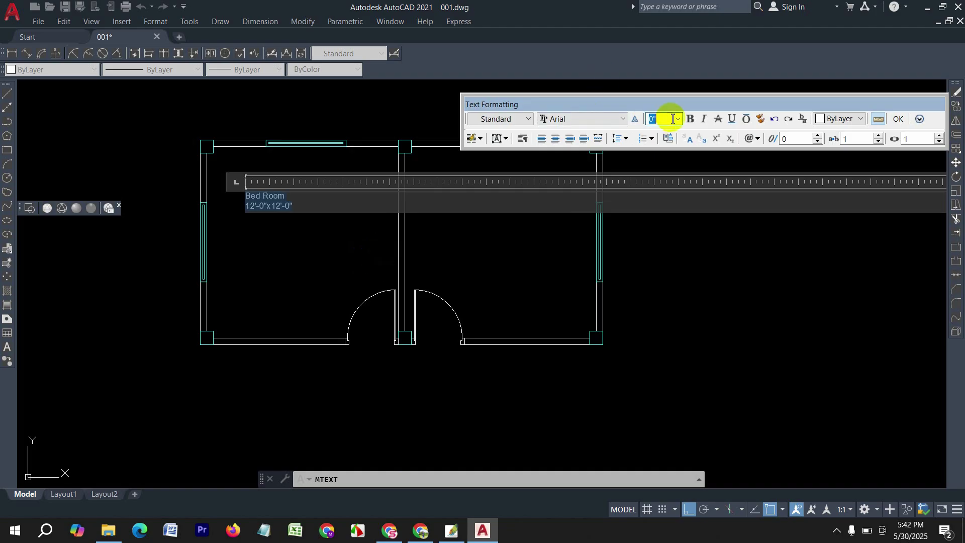
{"action": "type", "text": "10"}
{"action": "key", "text": "Return"}
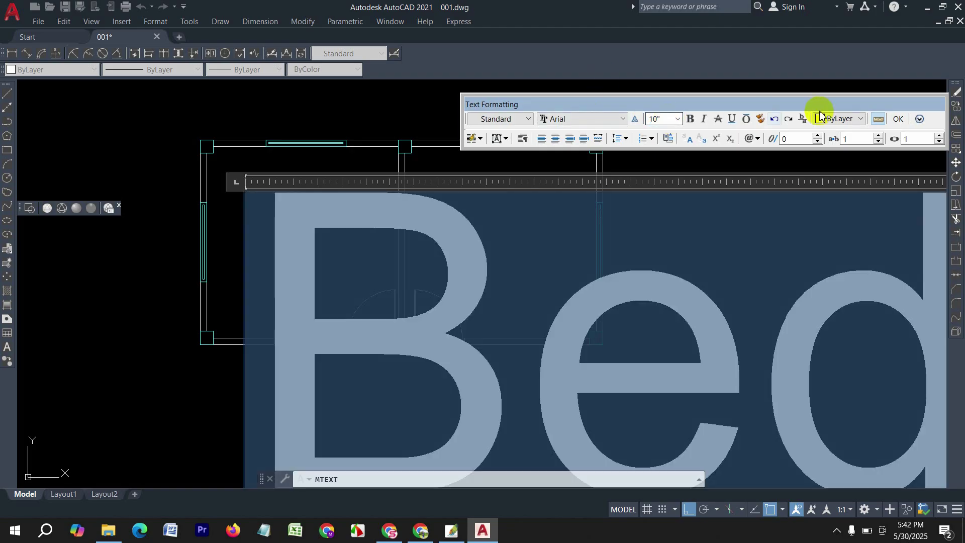
{"action": "left_click", "coordinate": [584, 142]}
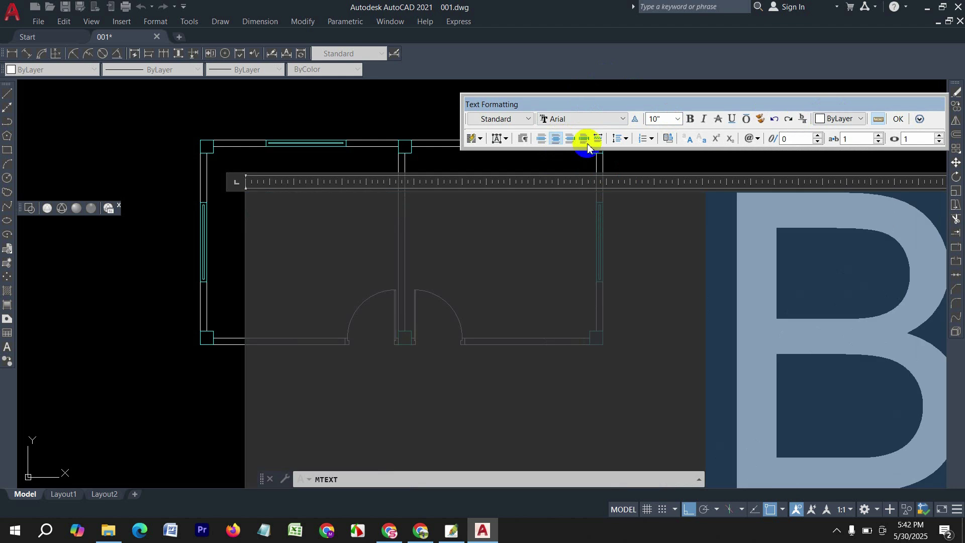
{"action": "left_click", "coordinate": [899, 119]}
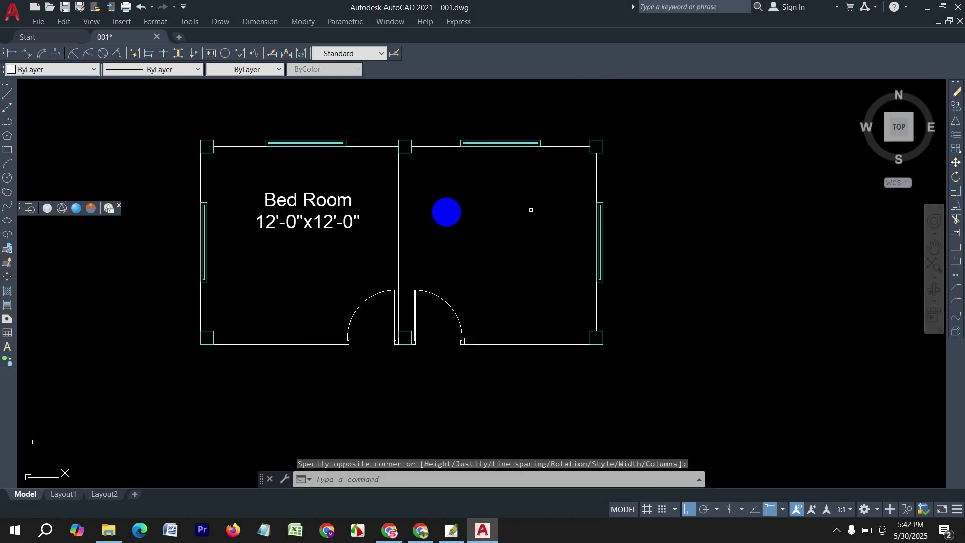
- Copy the left room's label horizontally to the middle of the right room
{"action": "left_click", "coordinate": [336, 263]}
{"action": "left_click", "coordinate": [246, 192]}
{"action": "type", "text": "c"}
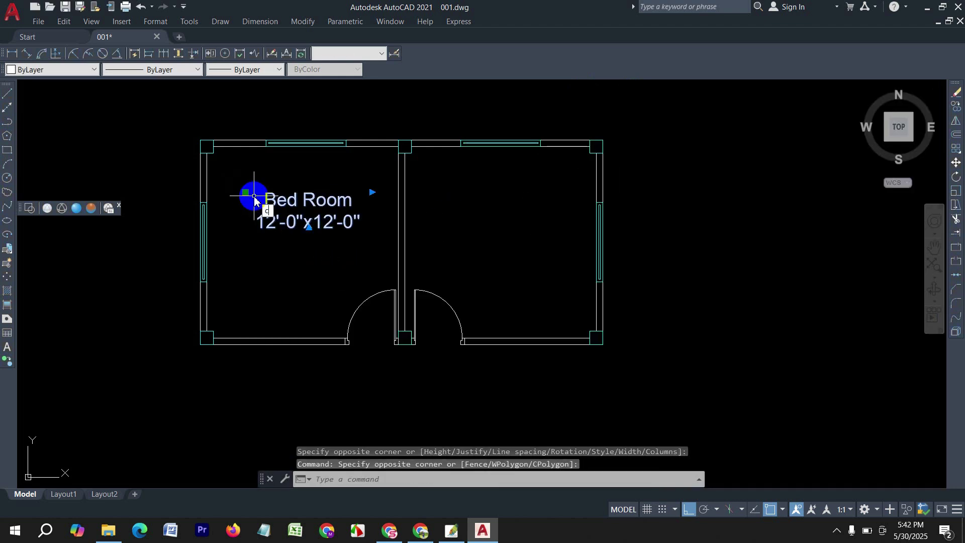
{"action": "type", "text": "o"}
{"action": "key", "text": "Return"}
{"action": "left_click", "coordinate": [307, 221]}
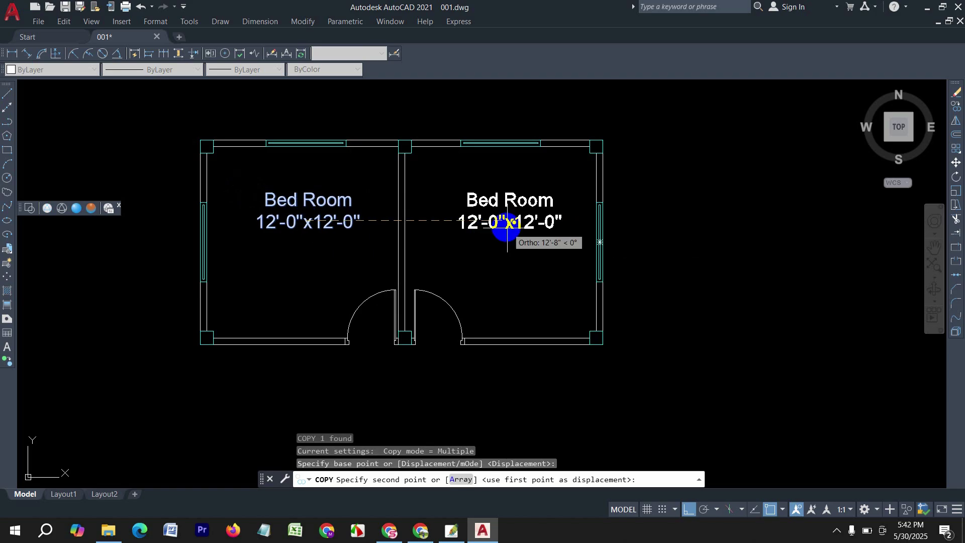
{"action": "left_click", "coordinate": [499, 221]}
{"action": "key", "text": "Escape"}
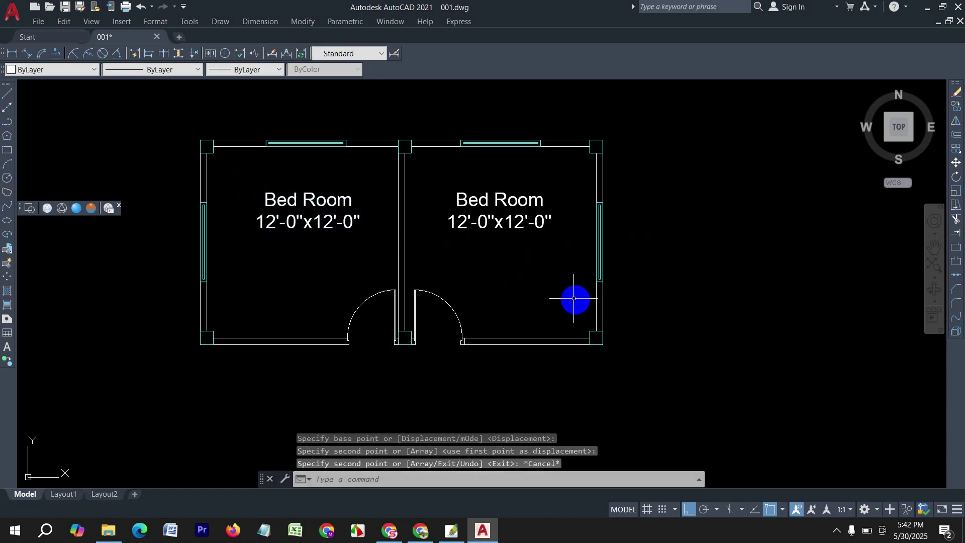